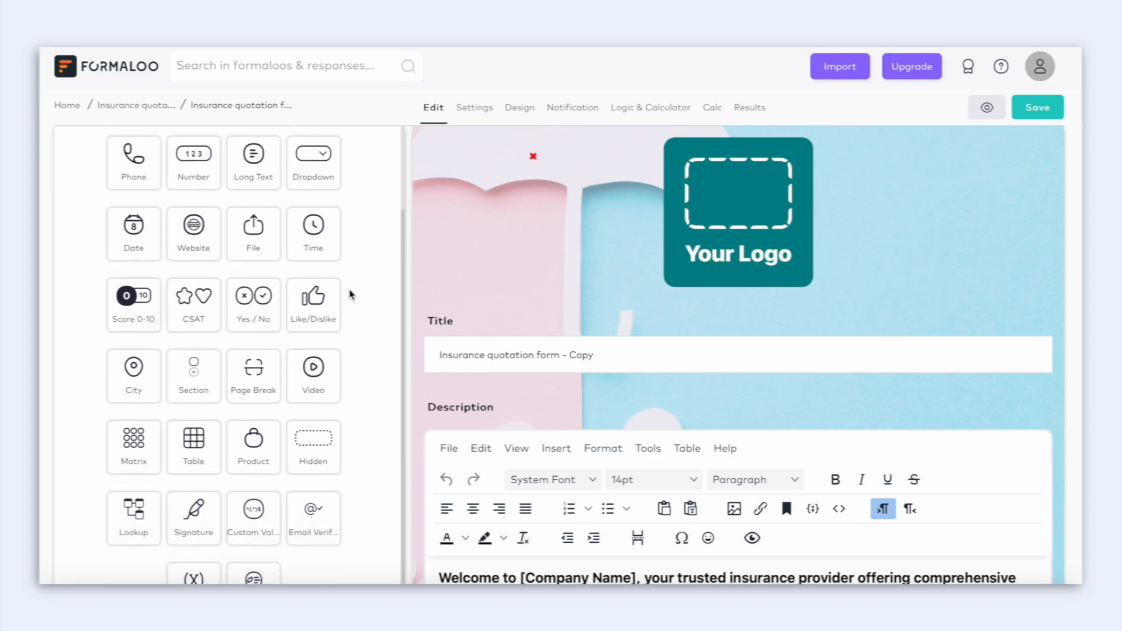
pyautogui.scroll(-8, 571, 401)
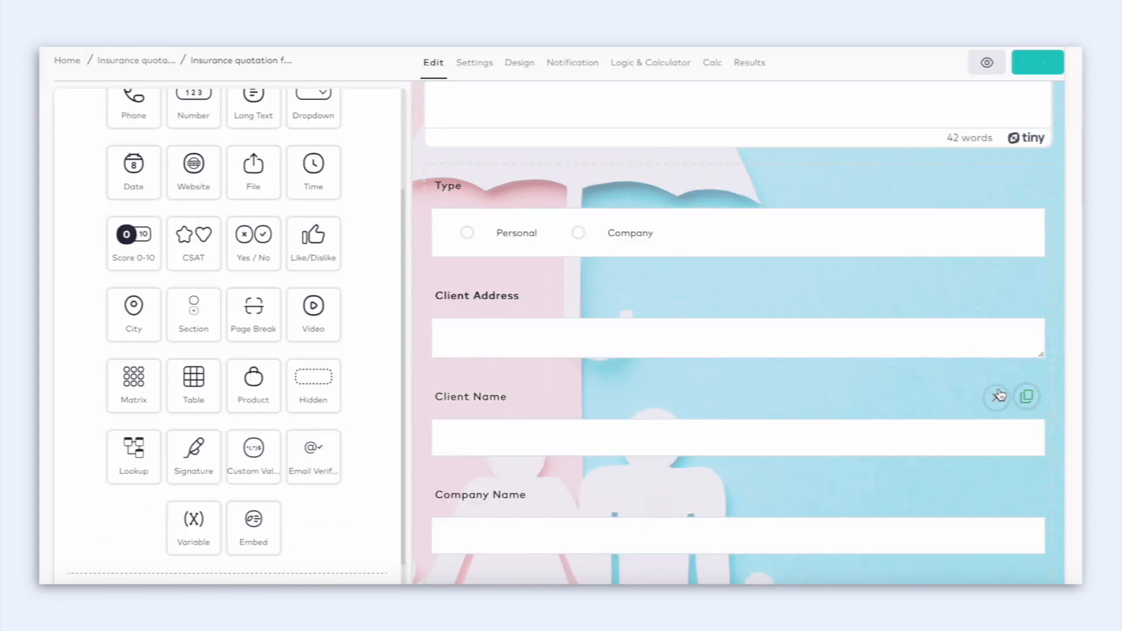
pyautogui.click(996, 397)
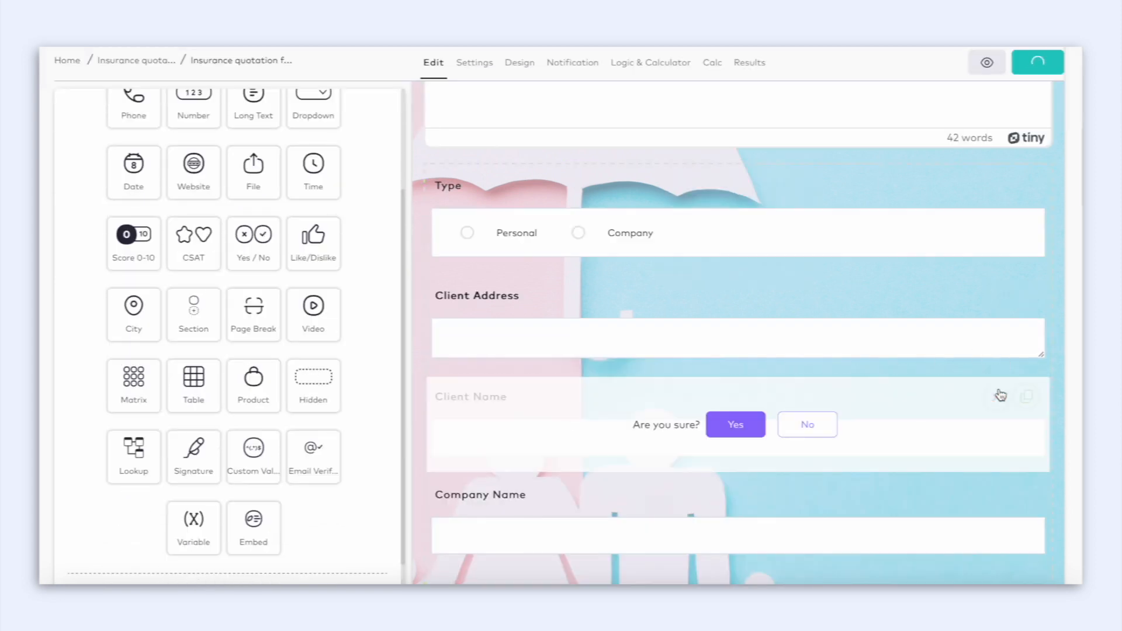
pyautogui.click(804, 426)
# Step: Open the single-choice Type field, check its field type and try its Personal and Company options
pyautogui.scroll(-1, 618, 336)
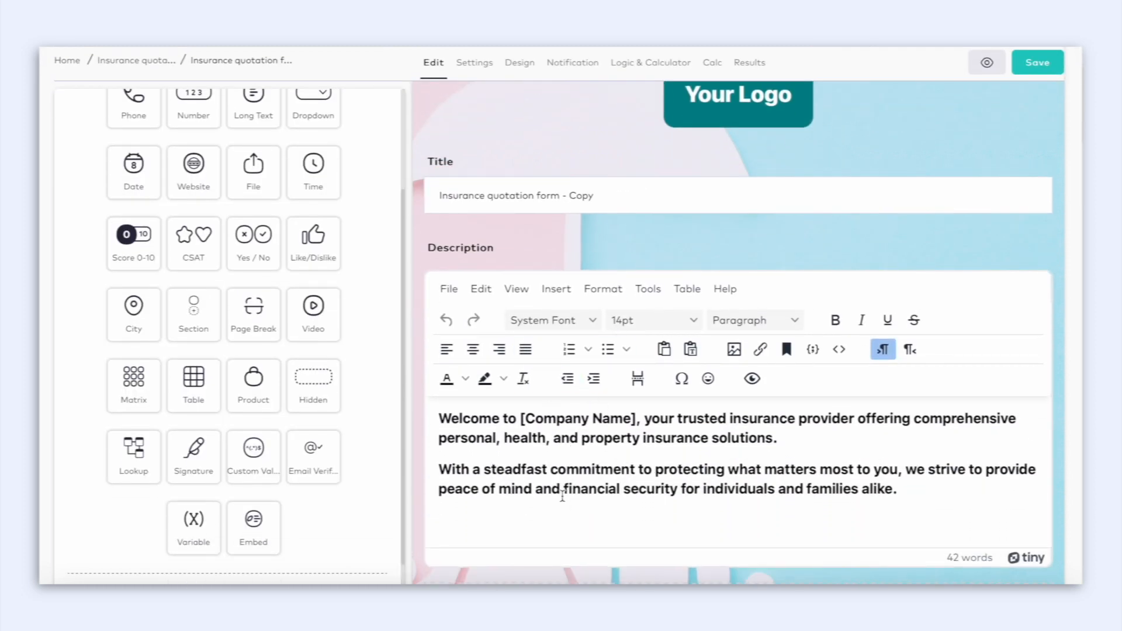
pyautogui.scroll(-1, 559, 495)
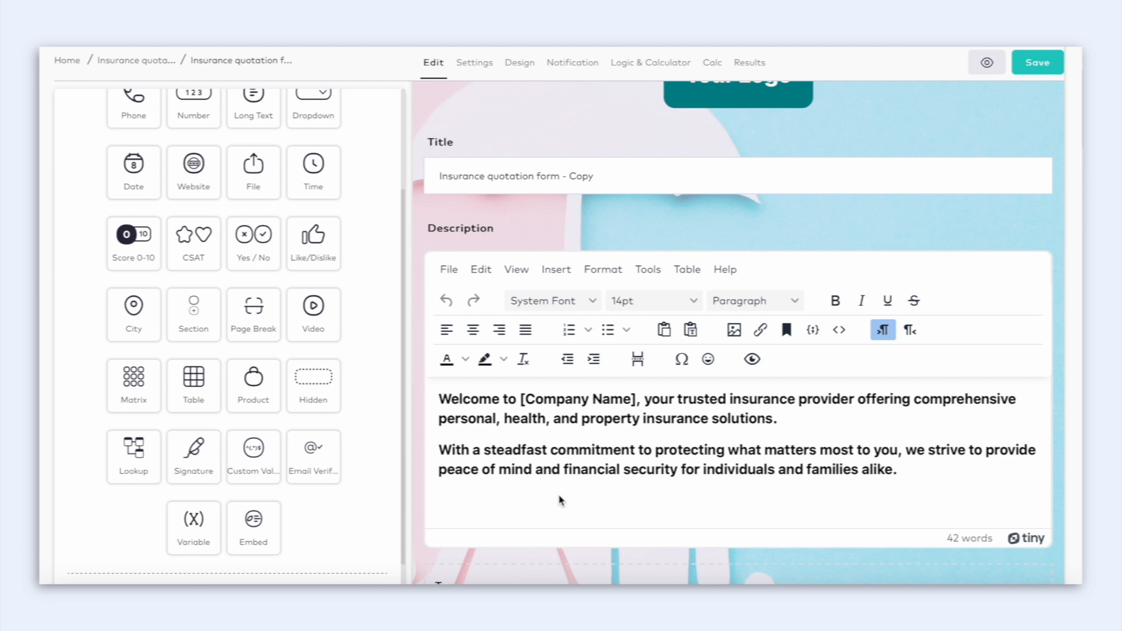
pyautogui.scroll(3, 324, 354)
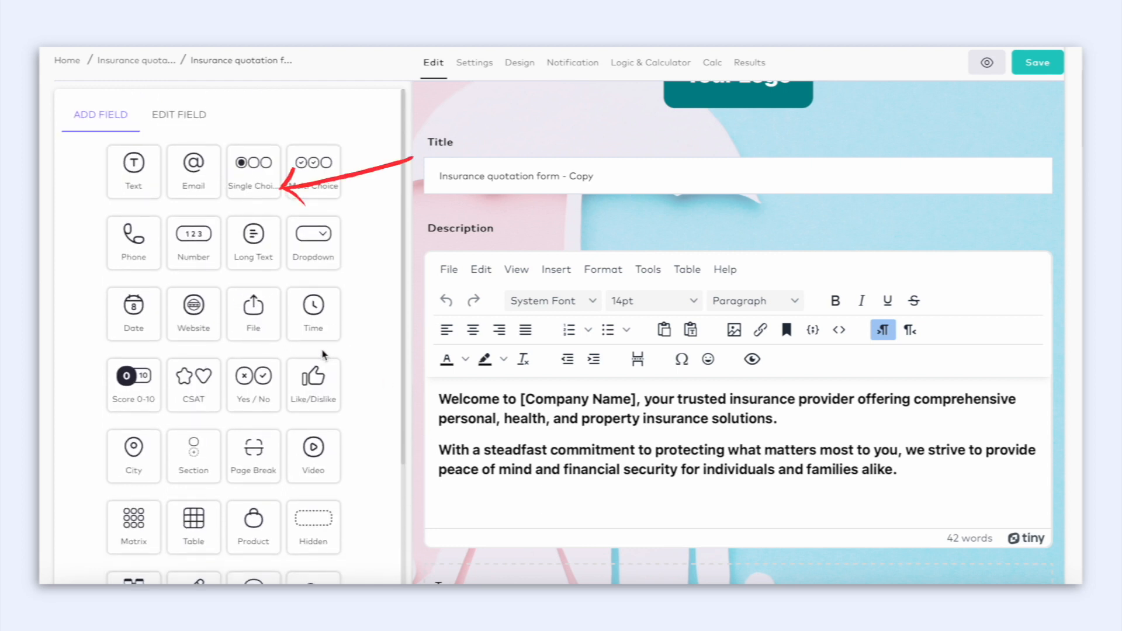
pyautogui.click(253, 175)
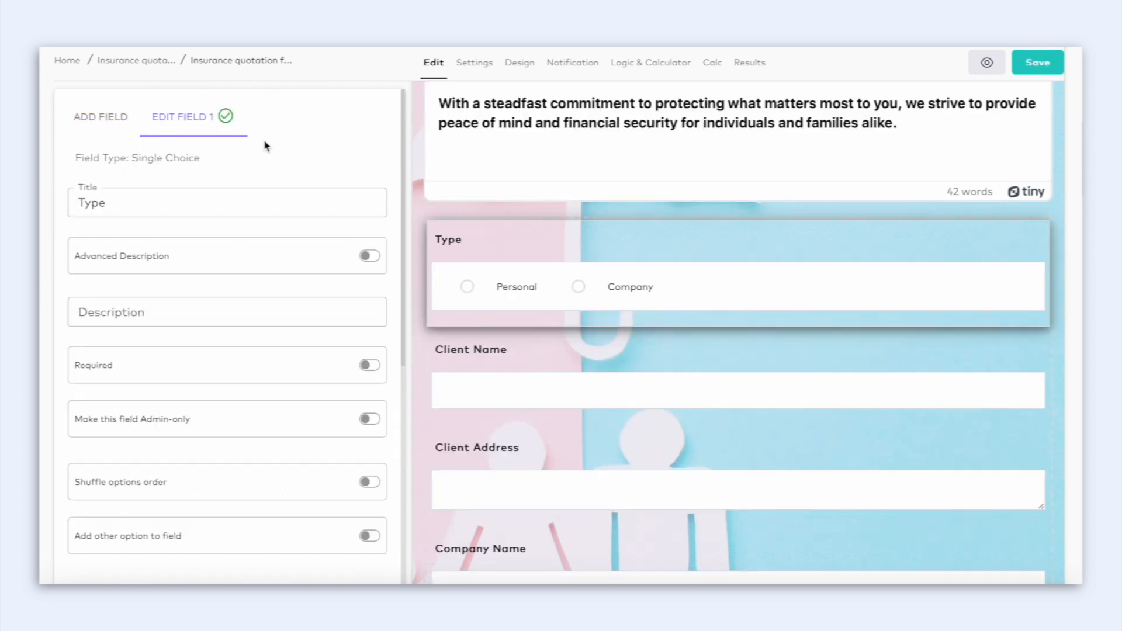
pyautogui.moveTo(201, 158); pyautogui.dragTo(127, 158)
pyautogui.click(466, 287)
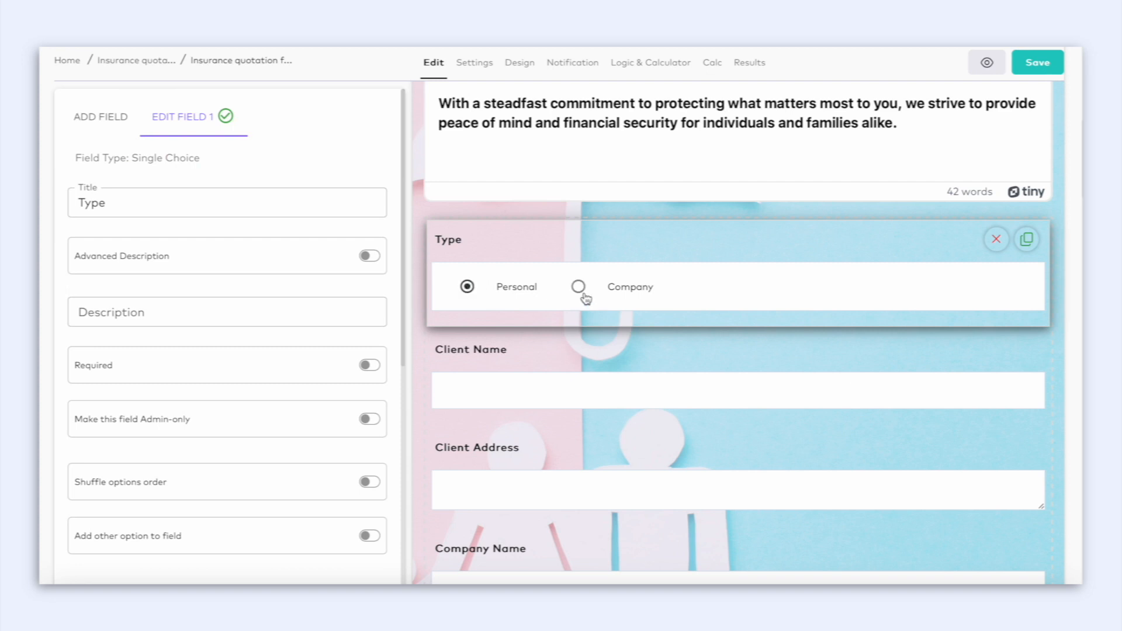
pyautogui.click(580, 292)
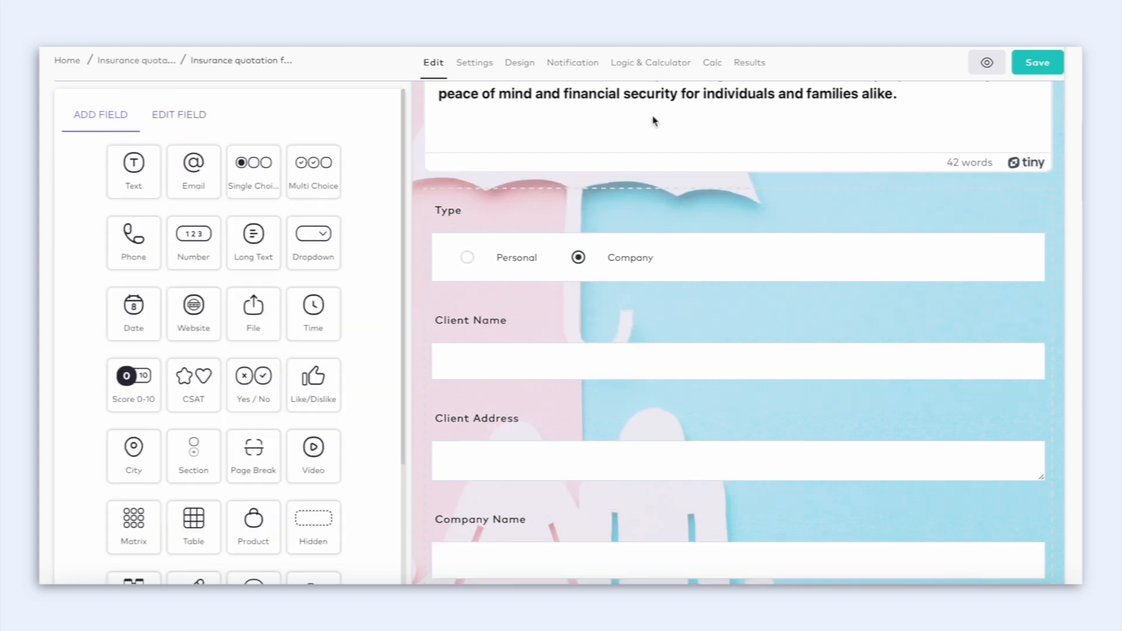
# Step: Open the form's advanced logic and review the Type rule's condition and action for the Personal option
pyautogui.click(655, 63)
pyautogui.click(315, 163)
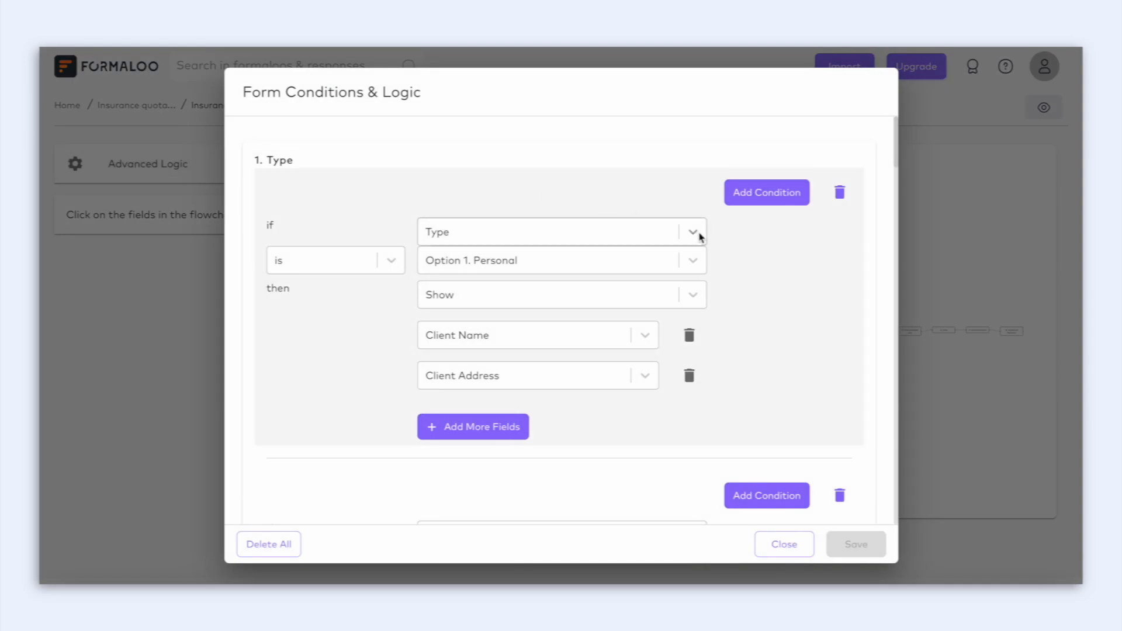
pyautogui.click(694, 234)
pyautogui.click(696, 235)
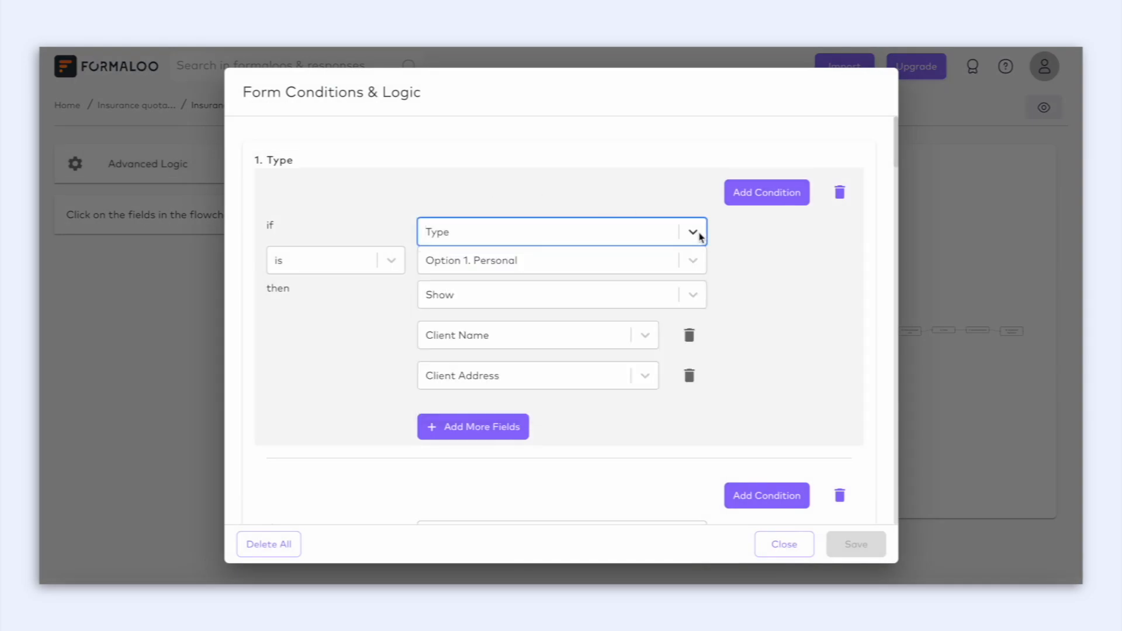
pyautogui.click(691, 260)
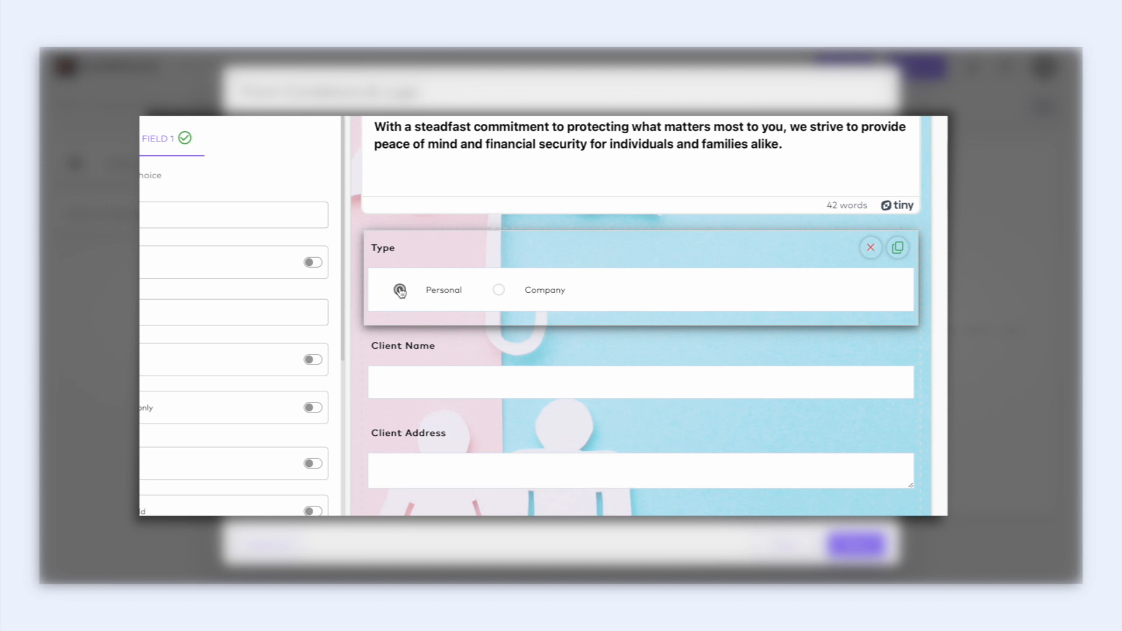
pyautogui.click(498, 290)
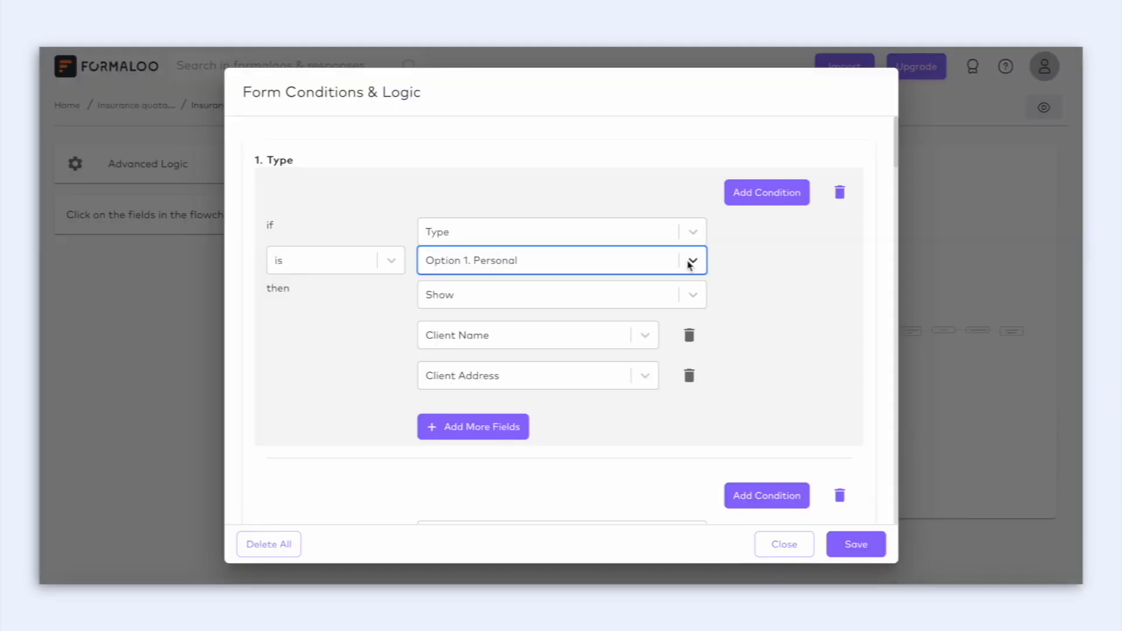
pyautogui.click(695, 294)
pyautogui.click(696, 298)
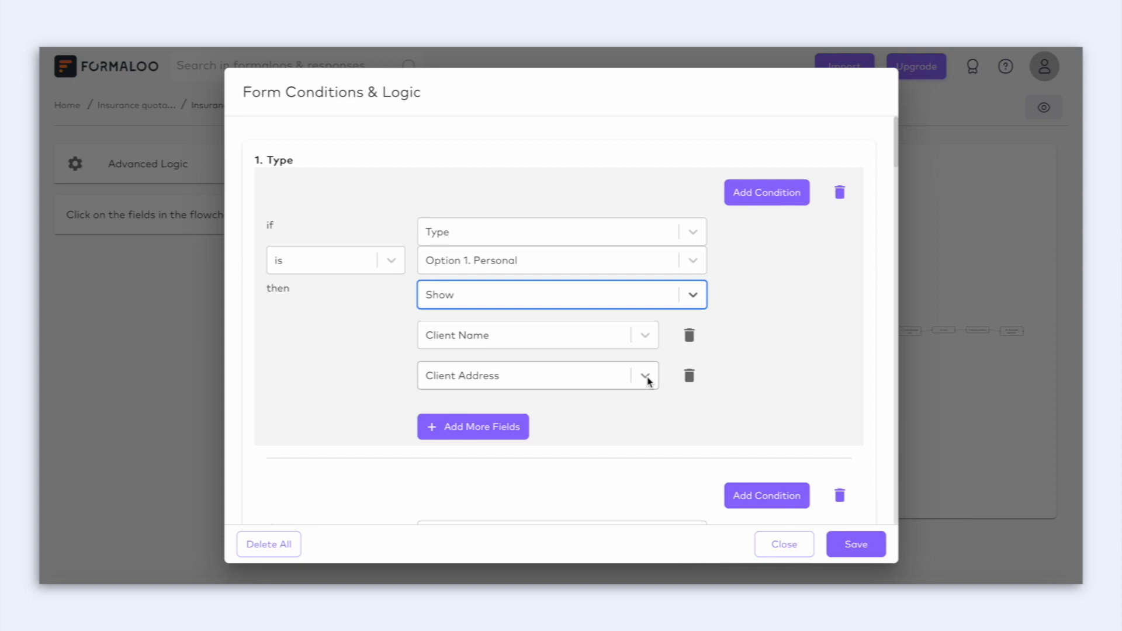
# Step: Review the Type rule's condition and action for the Company option and close the conditions dialog without saving
pyautogui.scroll(-5, 647, 381)
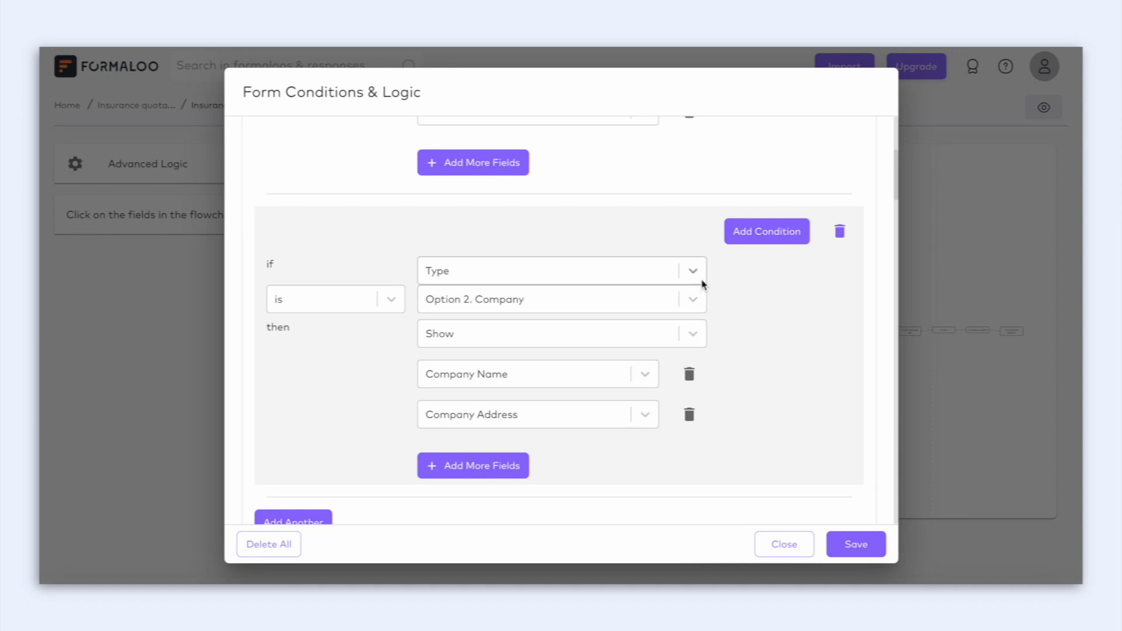
pyautogui.click(696, 302)
pyautogui.click(696, 304)
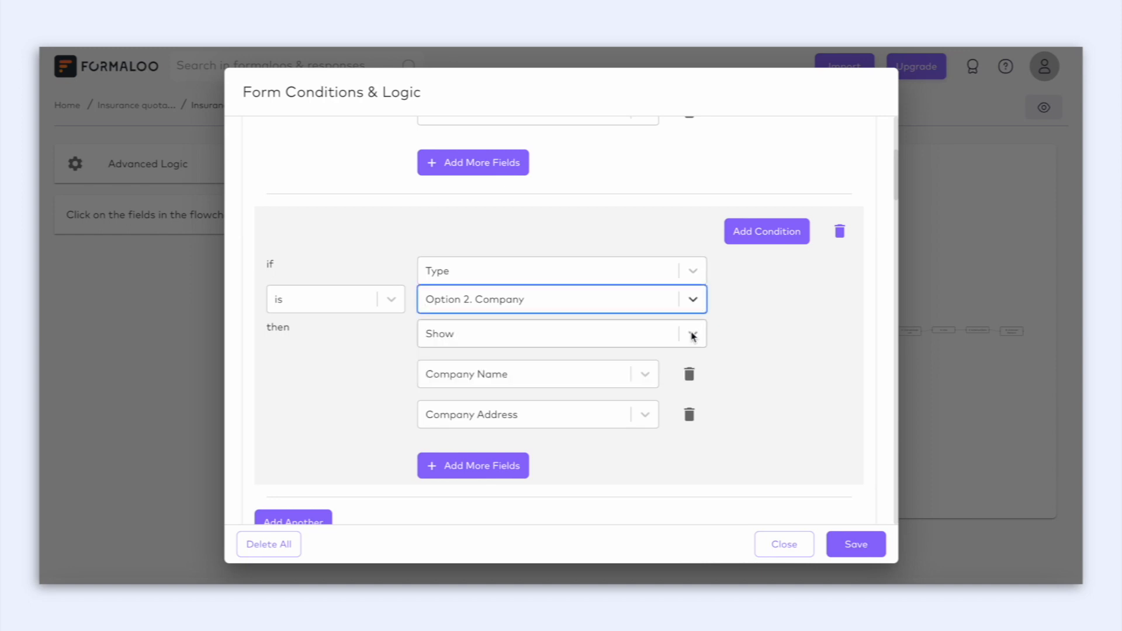
pyautogui.click(692, 333)
pyautogui.click(692, 335)
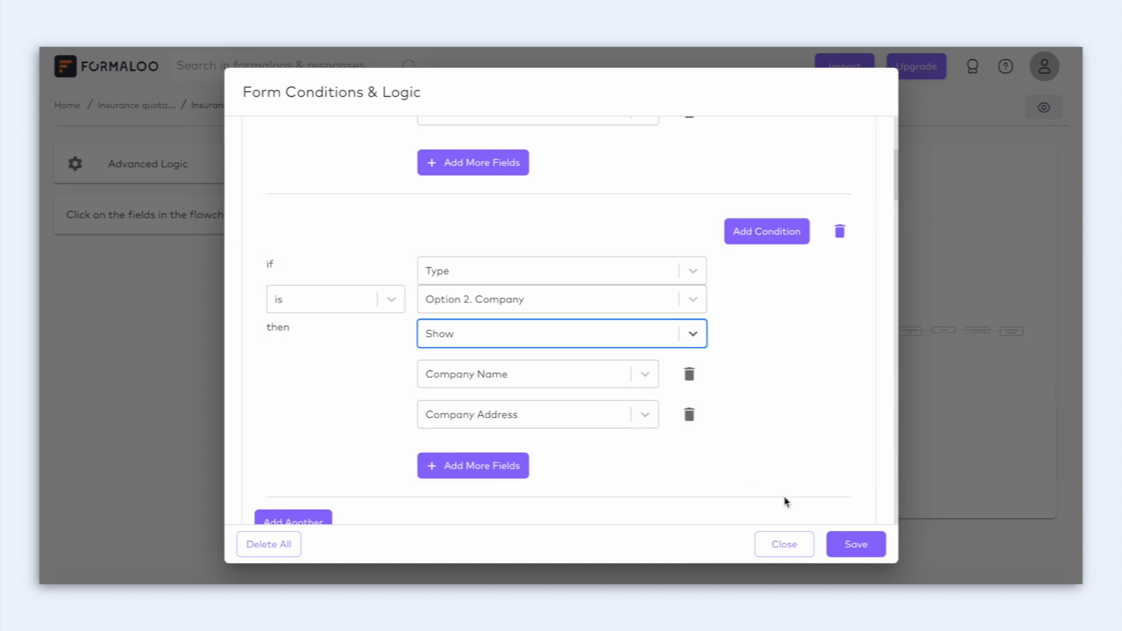
pyautogui.click(791, 548)
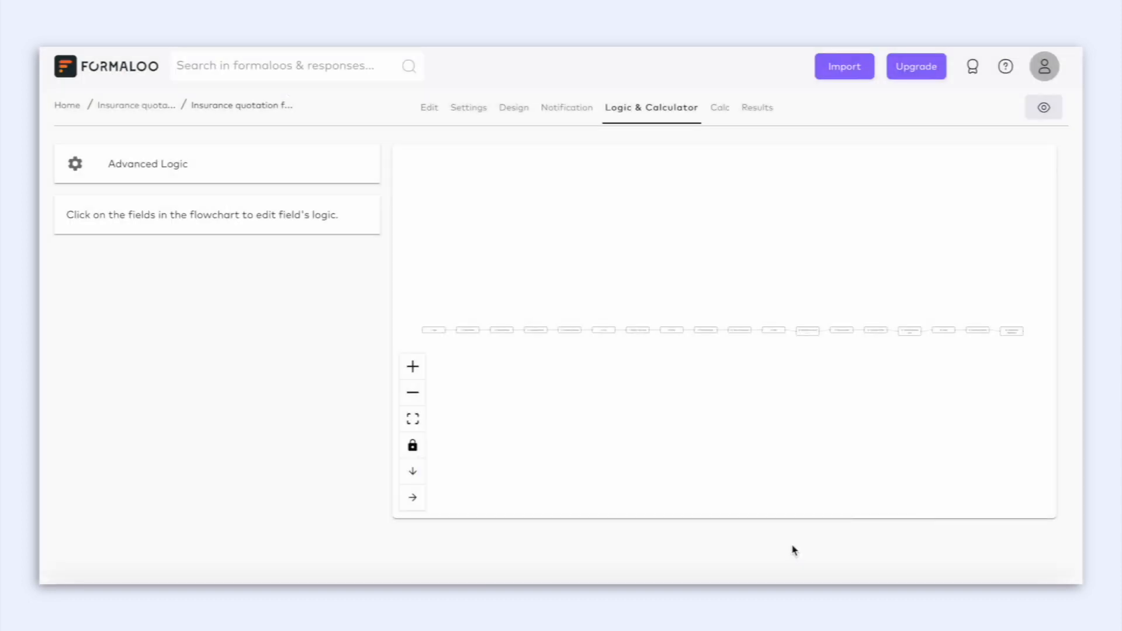
# Step: Return to editing the form, open the Net cost field and check its field type
pyautogui.click(430, 108)
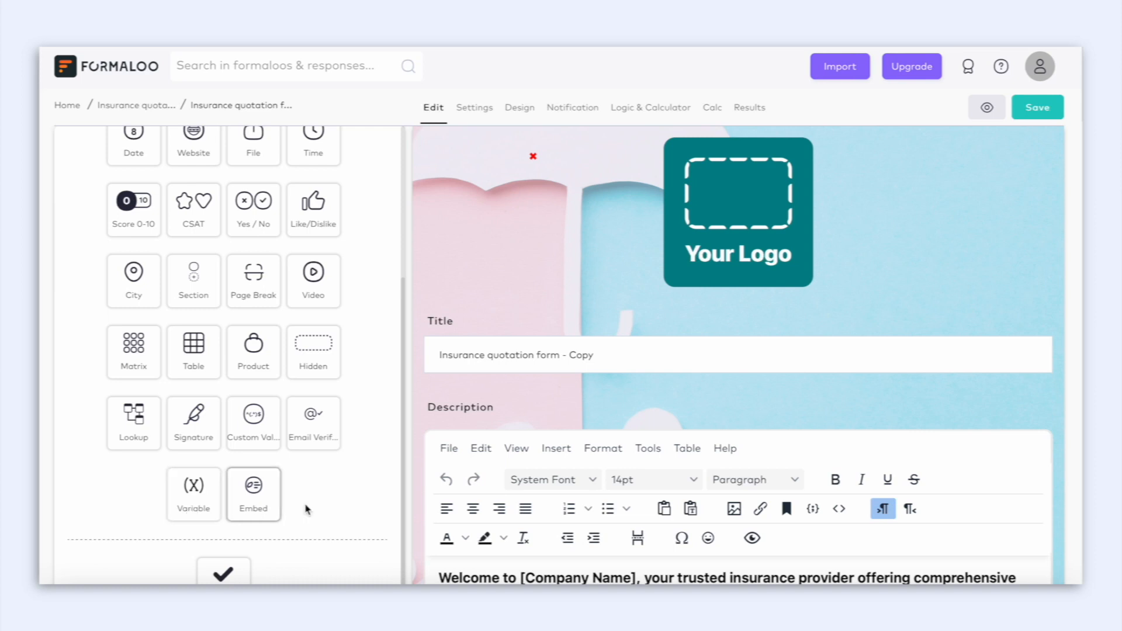
pyautogui.scroll(-10, 471, 511)
pyautogui.scroll(-10, 471, 511)
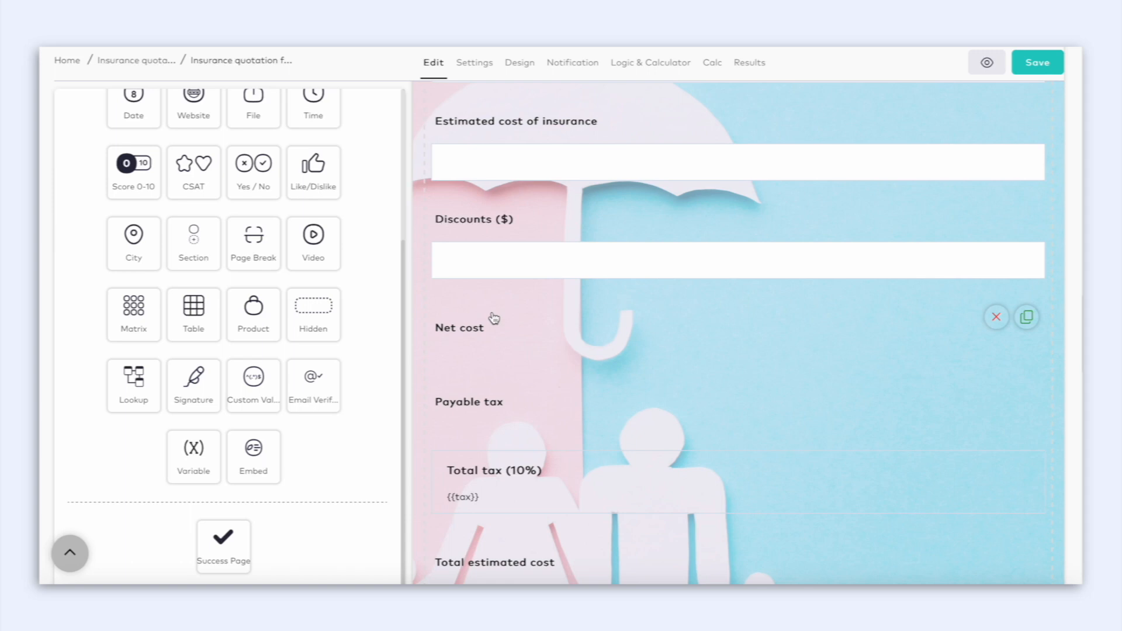
pyautogui.click(495, 322)
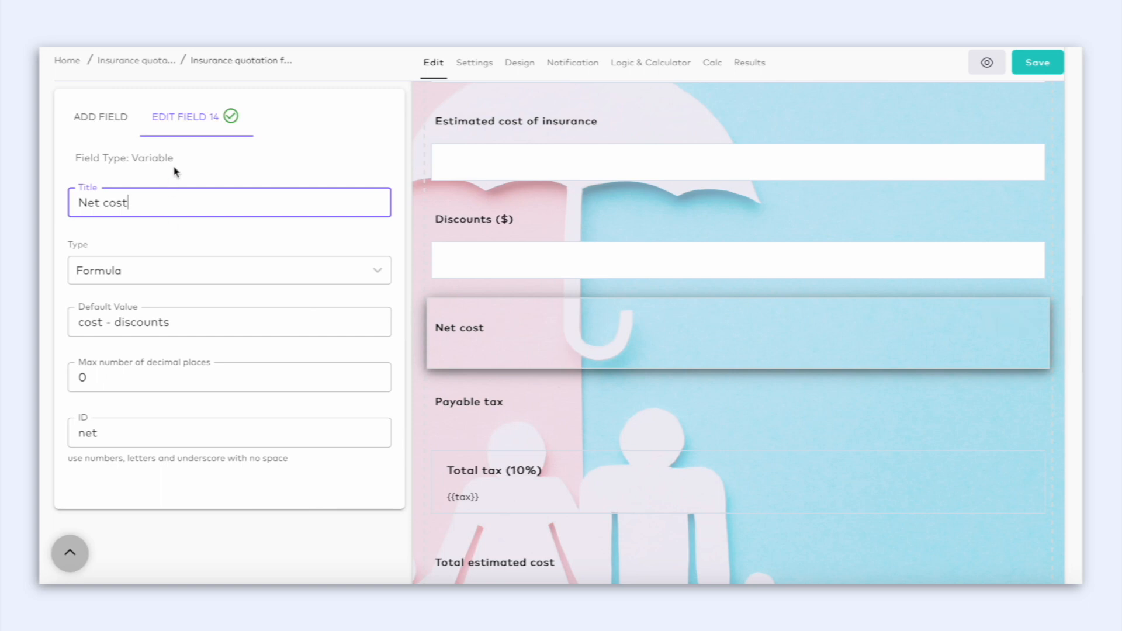
pyautogui.moveTo(174, 157); pyautogui.dragTo(132, 158)
pyautogui.click(211, 167)
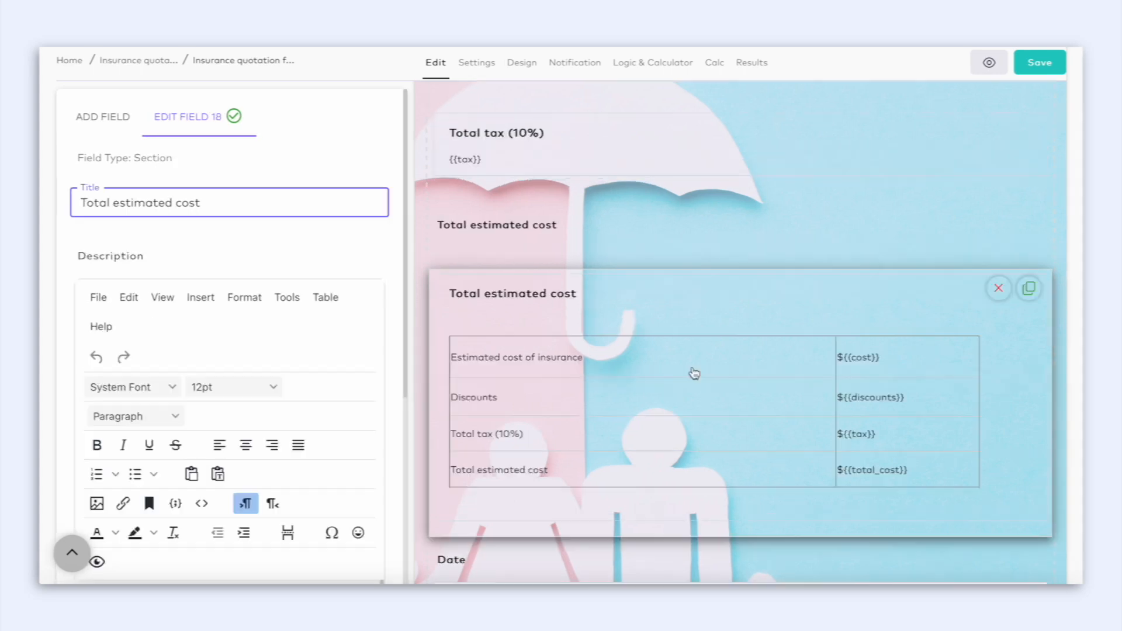
# Step: Check the field types of the Total estimated cost section and the Estimated cost of insurance field, including the latter's ID
pyautogui.scroll(-1, 693, 374)
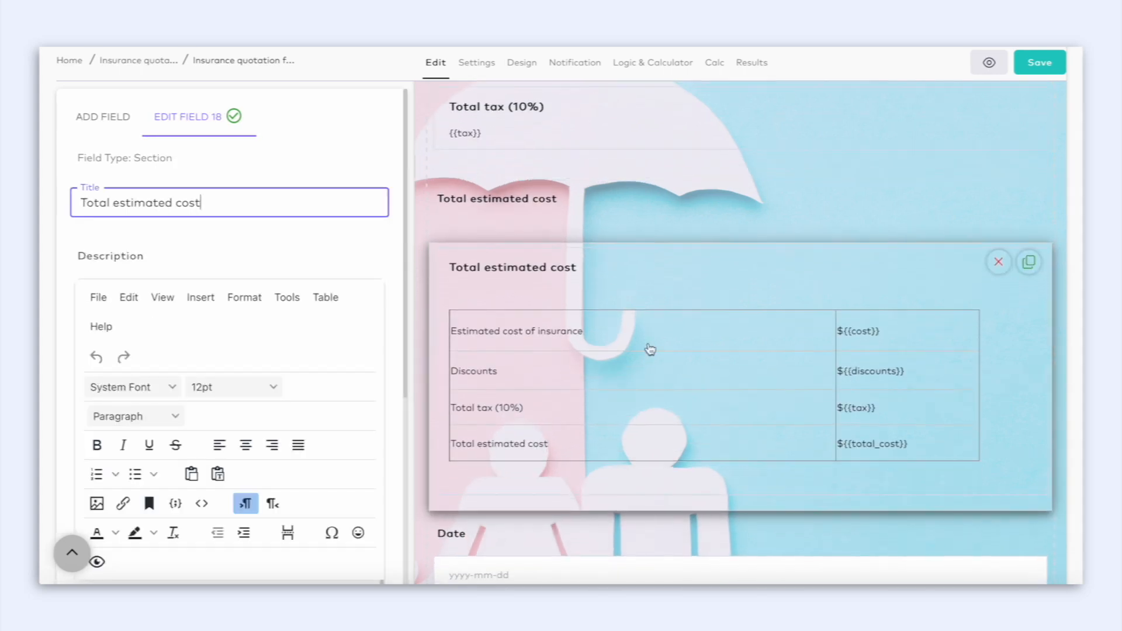
pyautogui.moveTo(174, 158); pyautogui.dragTo(137, 155)
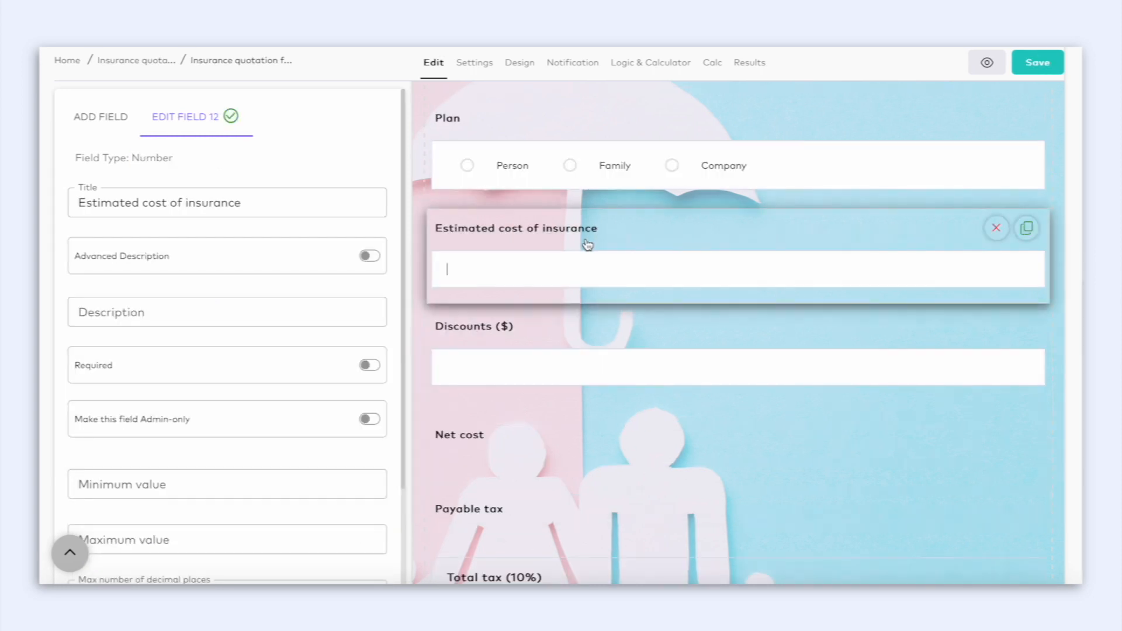
pyautogui.moveTo(174, 157); pyautogui.dragTo(129, 159)
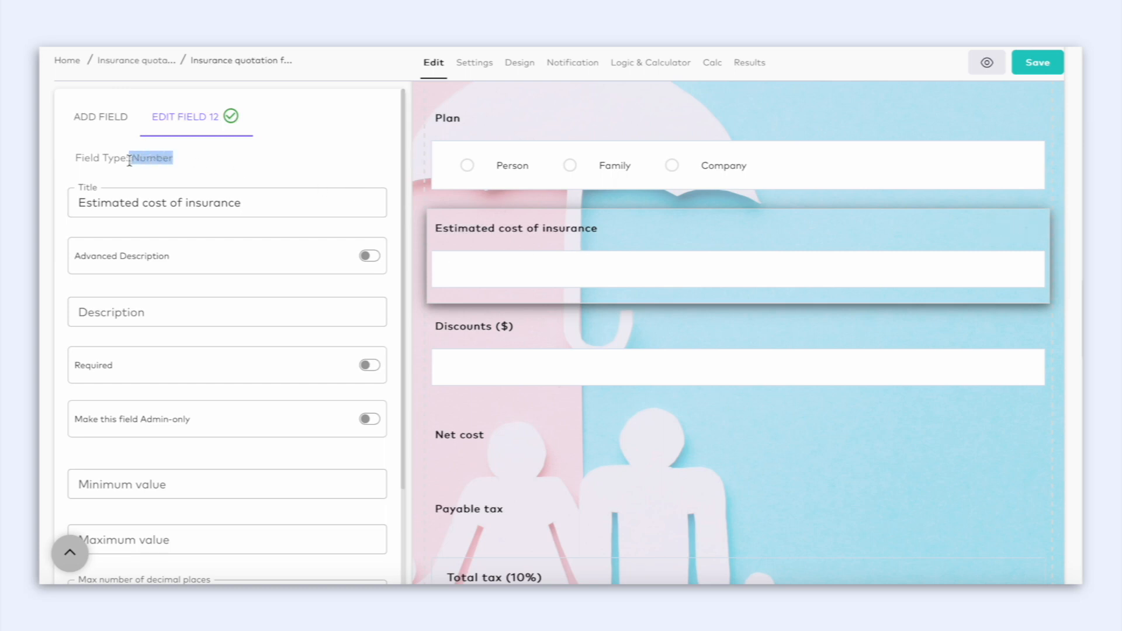
pyautogui.click(253, 177)
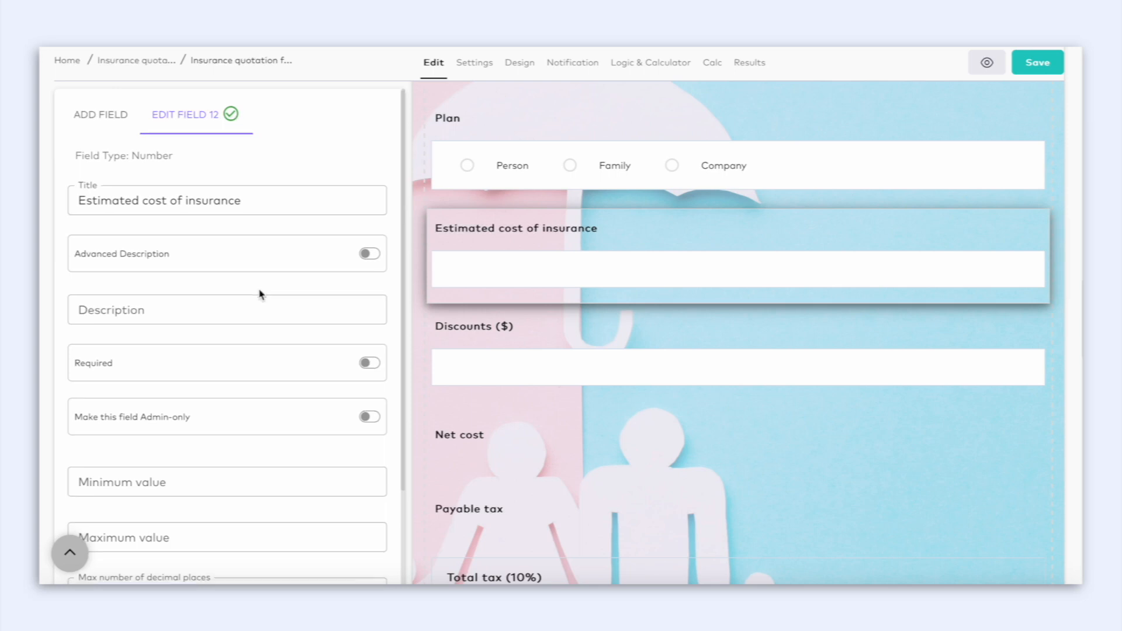
pyautogui.scroll(-3, 260, 292)
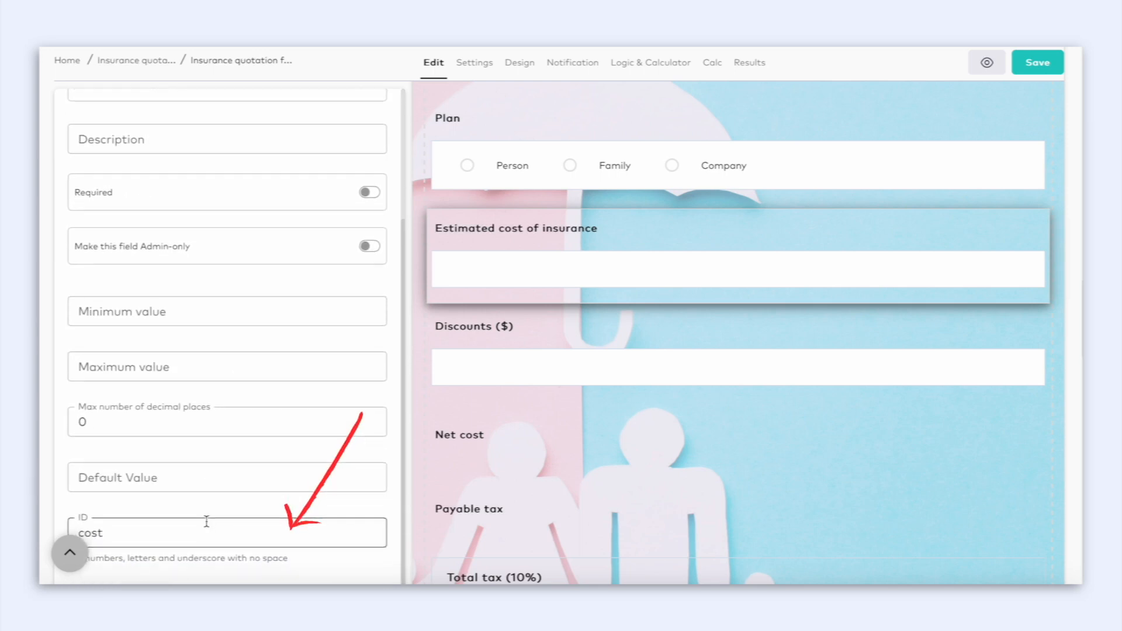
pyautogui.click(525, 343)
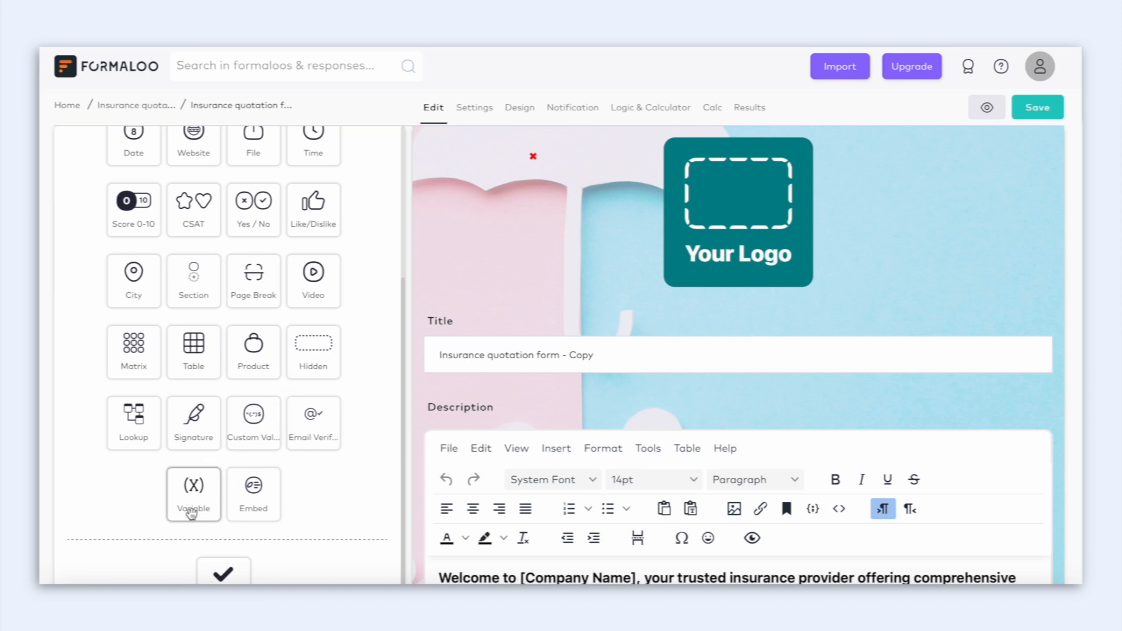
# Step: Open the Net cost field below Discounts ($) and examine its field type and ID
pyautogui.scroll(-10, 468, 511)
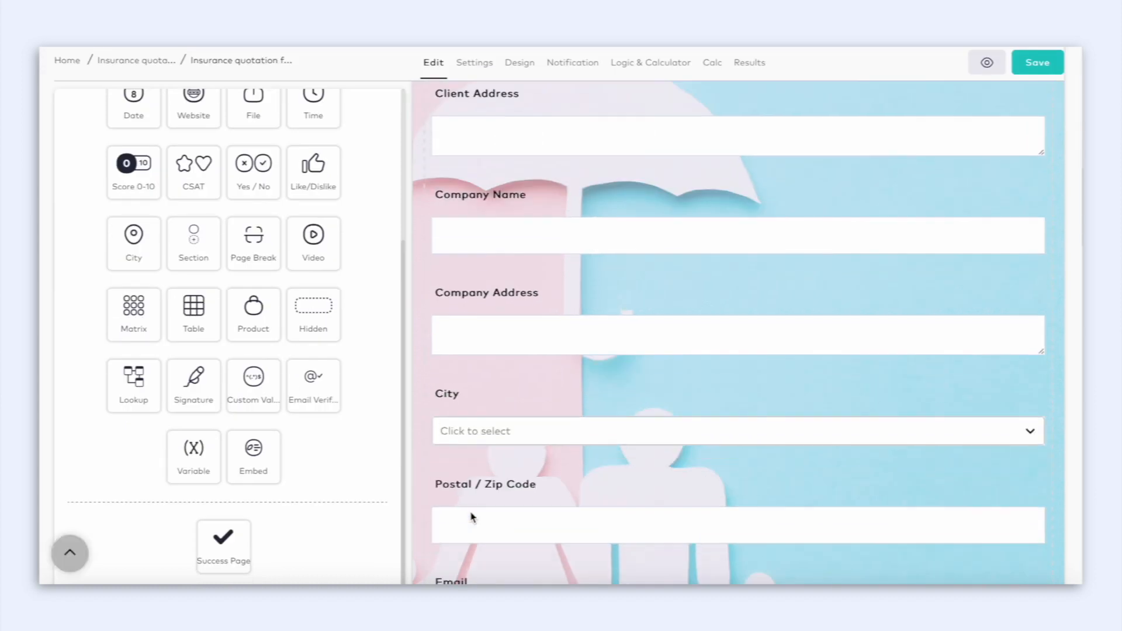
pyautogui.scroll(-10, 470, 512)
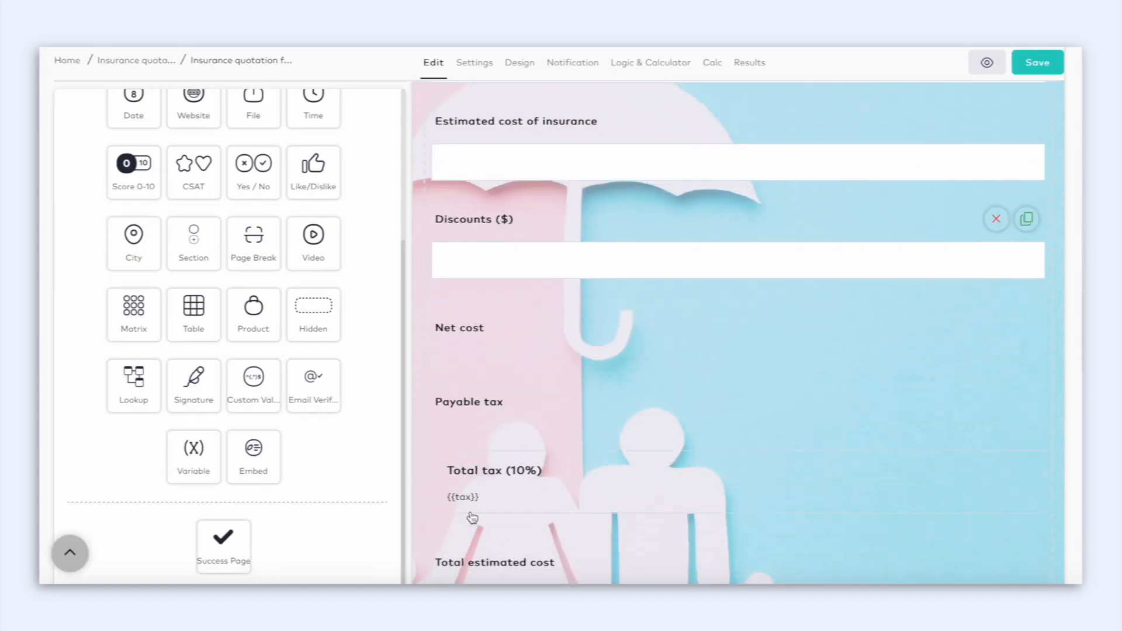
pyautogui.click(494, 321)
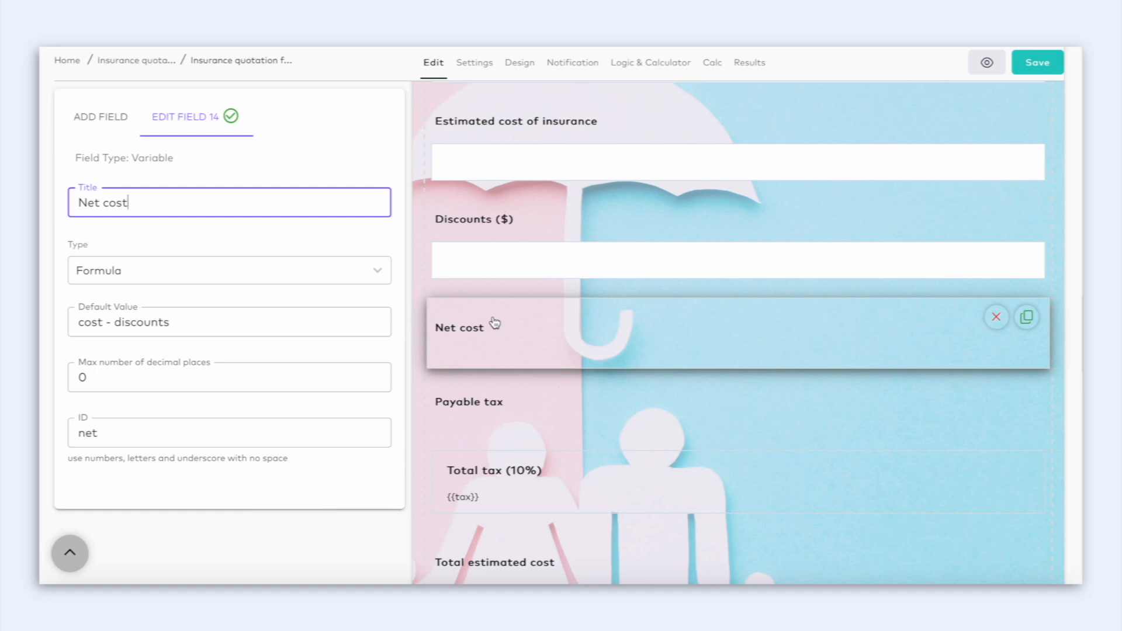
pyautogui.moveTo(174, 157); pyautogui.dragTo(131, 158)
pyautogui.click(212, 167)
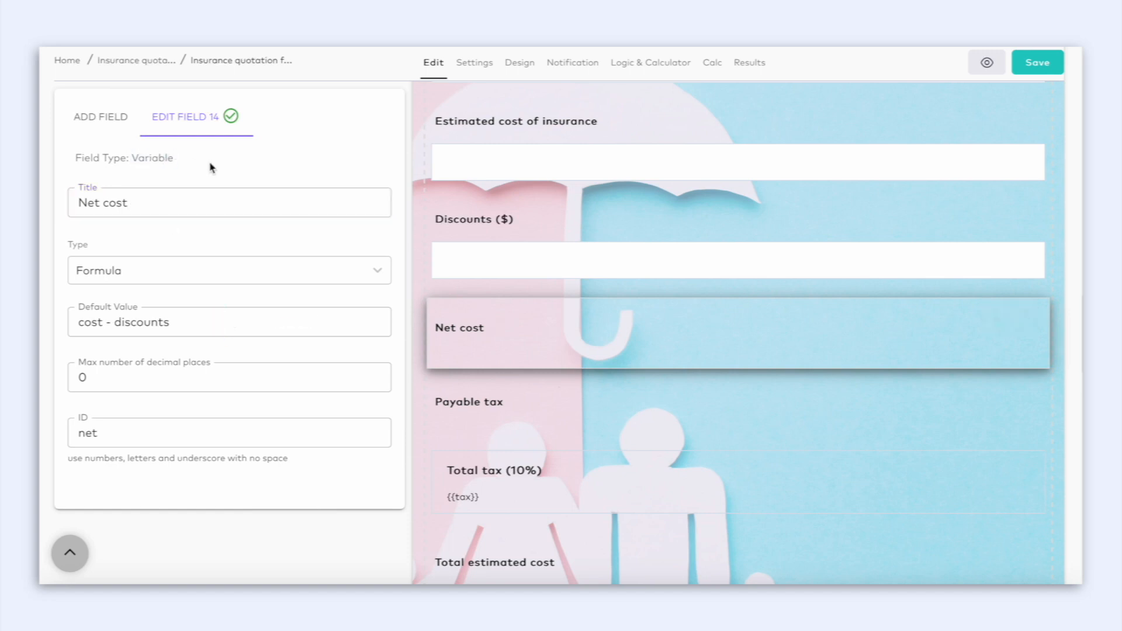
pyautogui.click(229, 440)
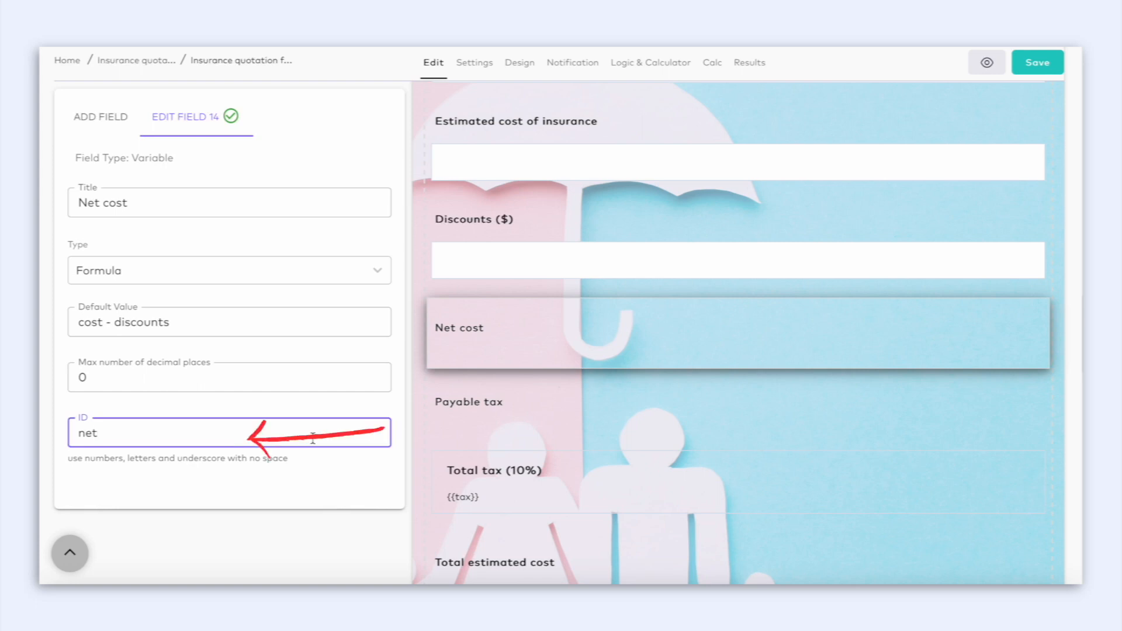
# Step: Set the Payable tax variable's type to Decimal with a maximum of 2 decimal places
pyautogui.click(483, 429)
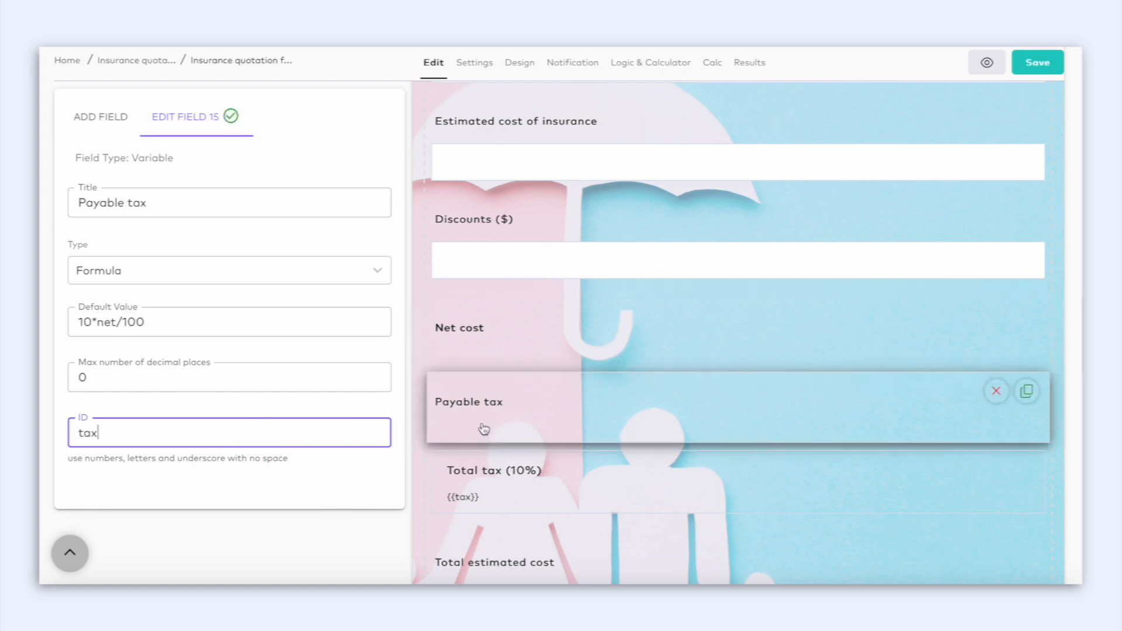
pyautogui.click(261, 331)
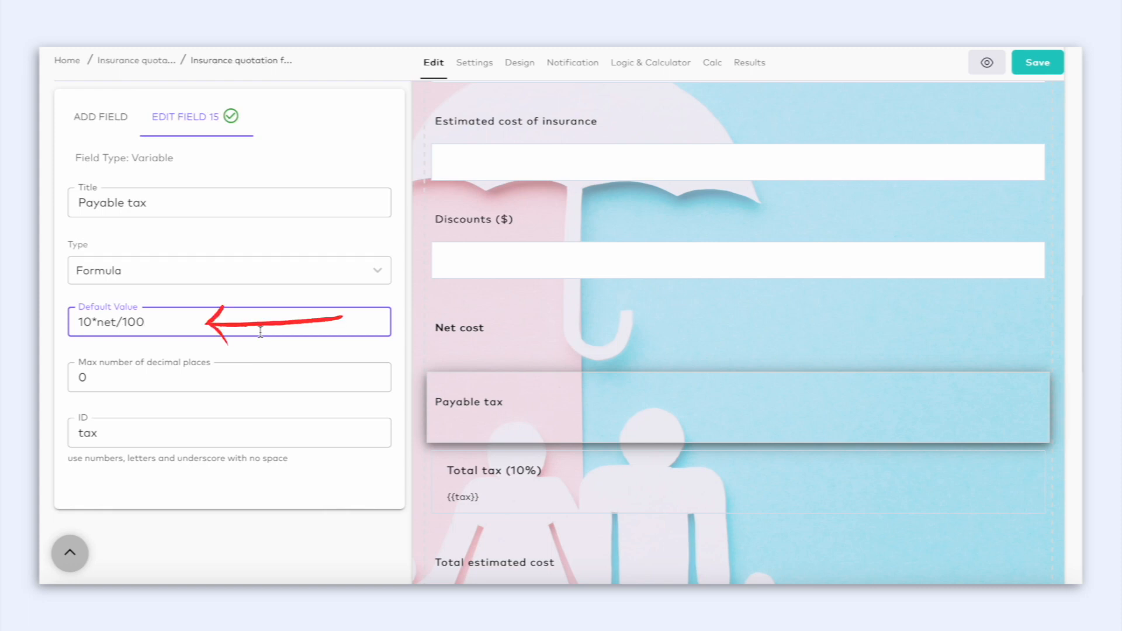
pyautogui.click(376, 269)
pyautogui.click(331, 371)
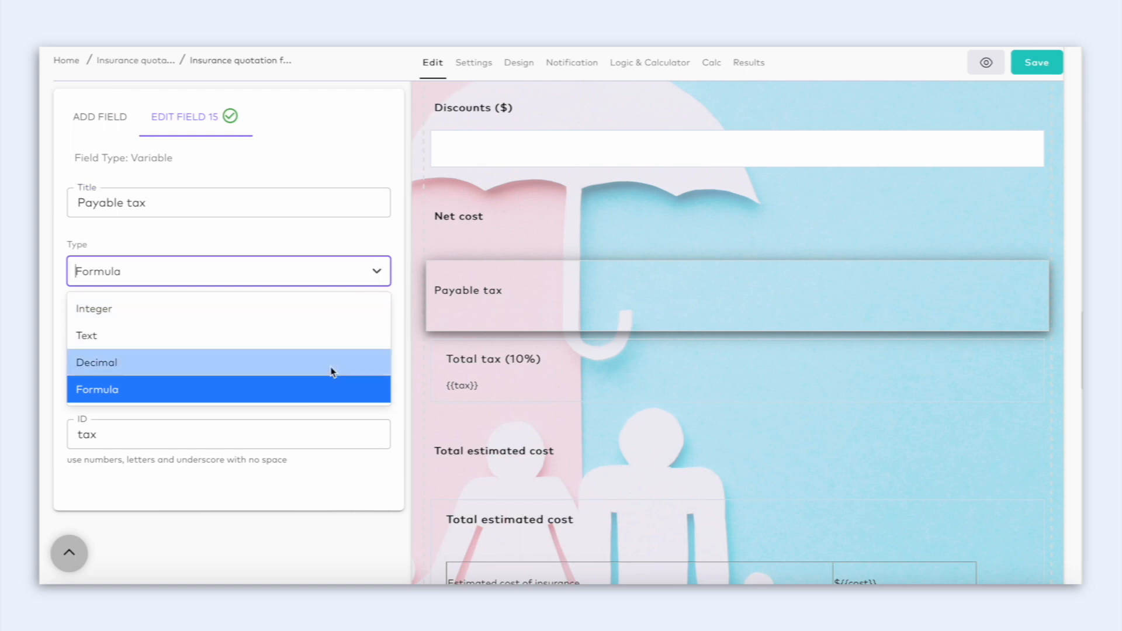
pyautogui.click(204, 380)
pyautogui.press('BackSpace')
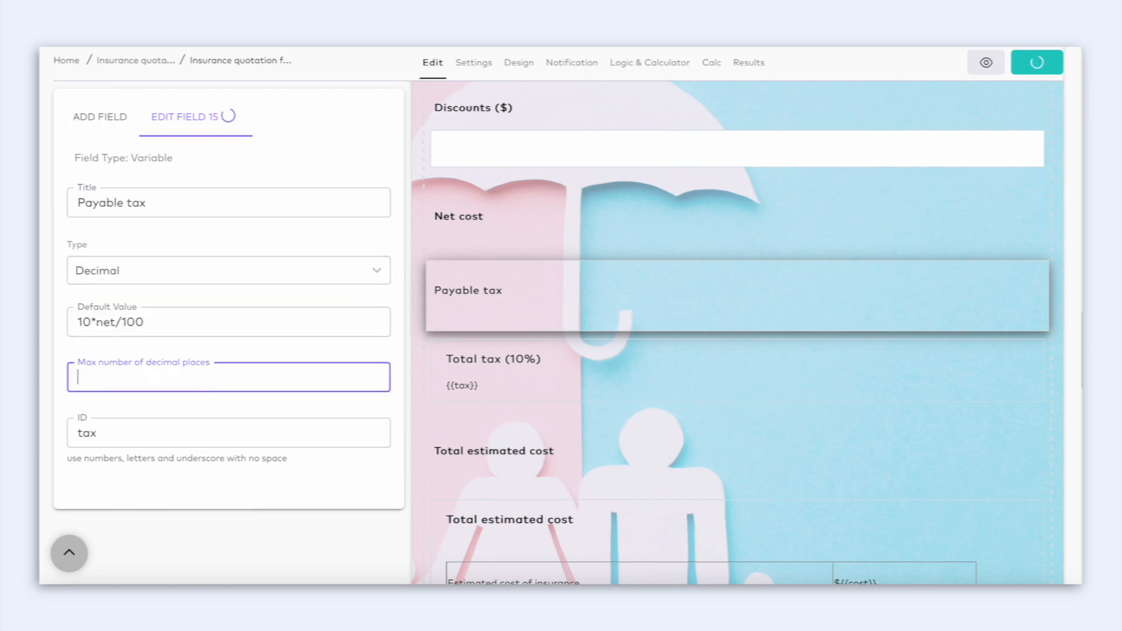
pyautogui.write('2')
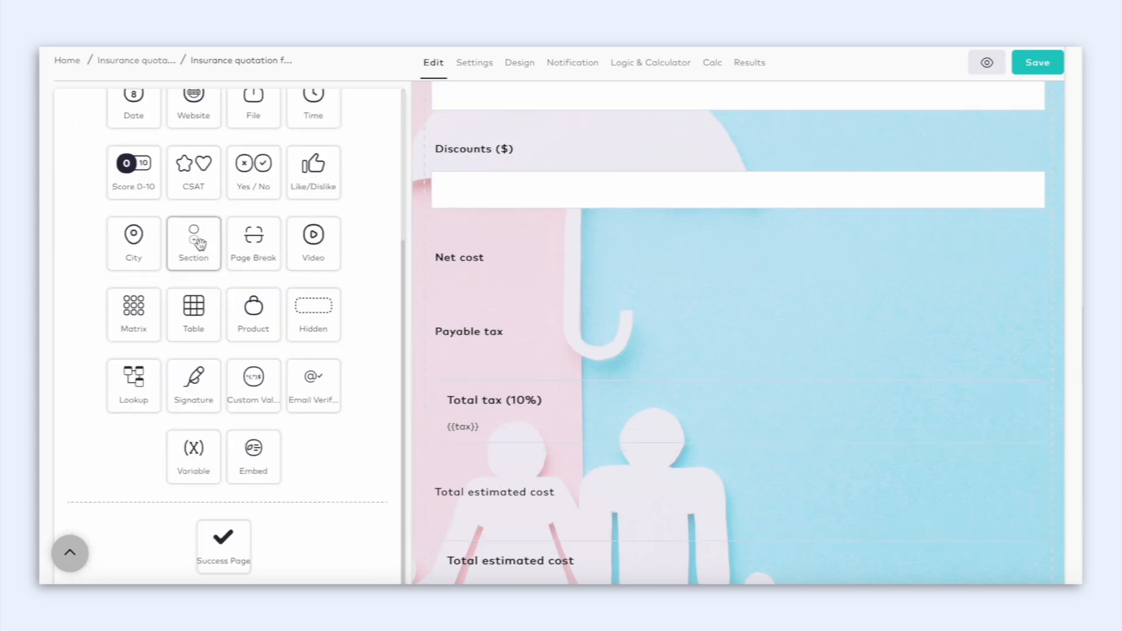
# Step: Open the Total tax (10%) section and examine the variable reference in its description
pyautogui.click(514, 419)
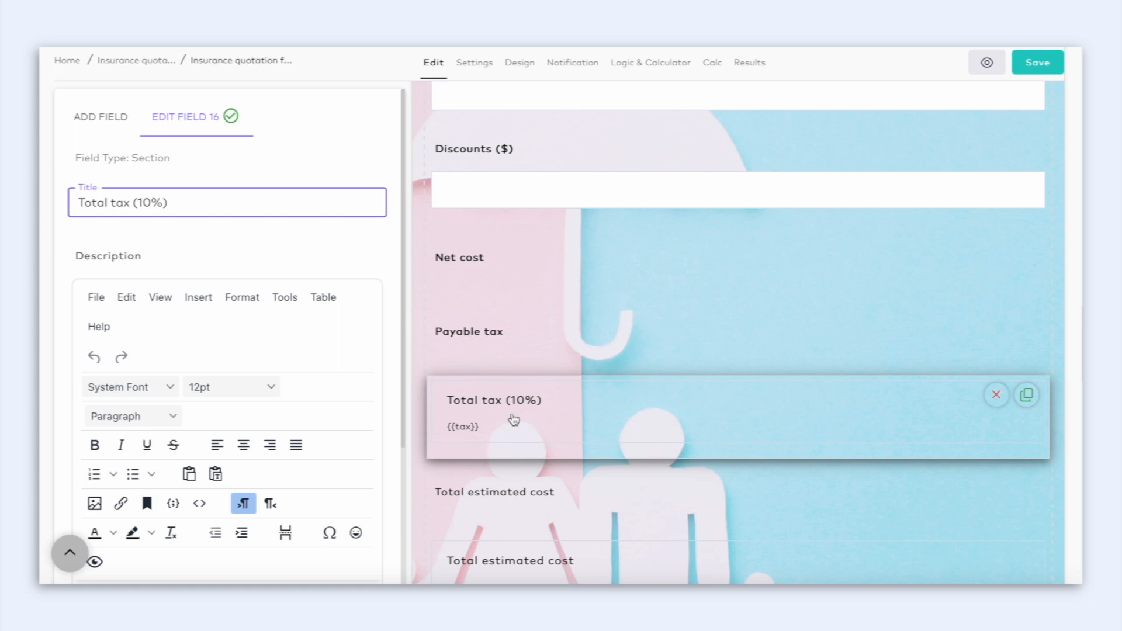
pyautogui.scroll(-4, 325, 383)
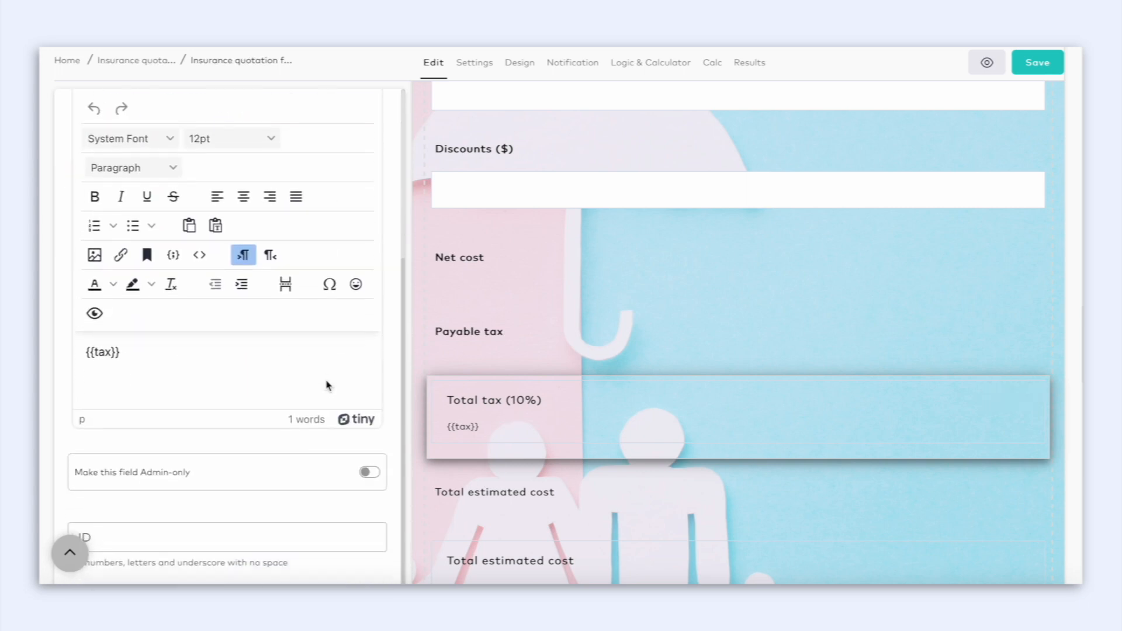
pyautogui.click(166, 351)
pyautogui.moveTo(166, 352); pyautogui.dragTo(67, 351)
pyautogui.click(181, 356)
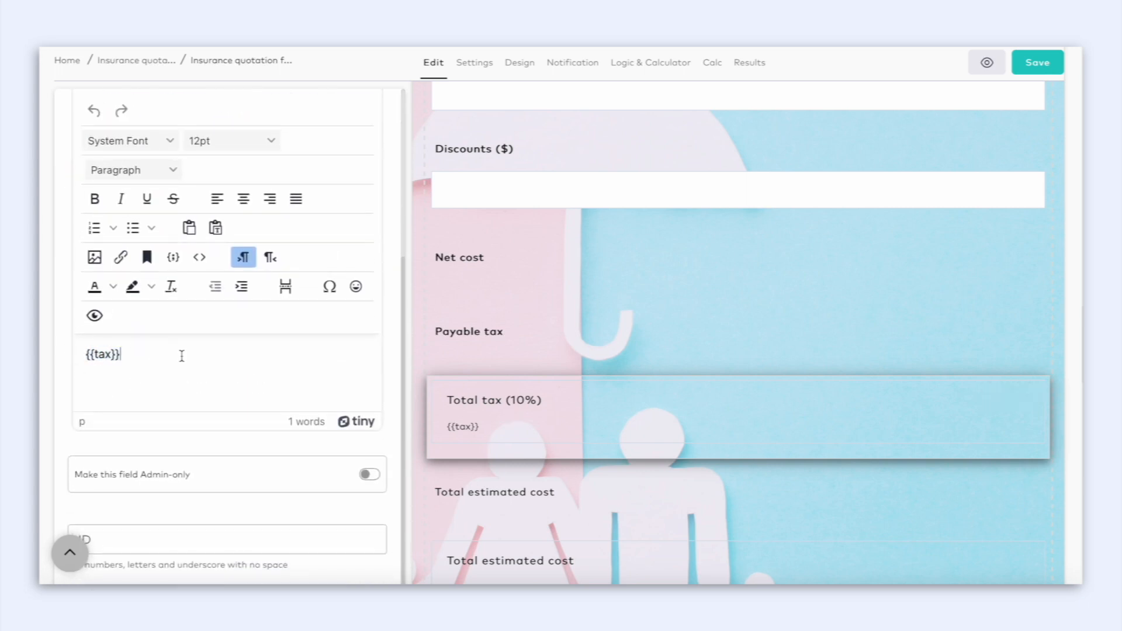
# Step: Review the Total estimated cost variable's formula and ID, and the cost table in the Total estimated cost section's description
pyautogui.click(467, 506)
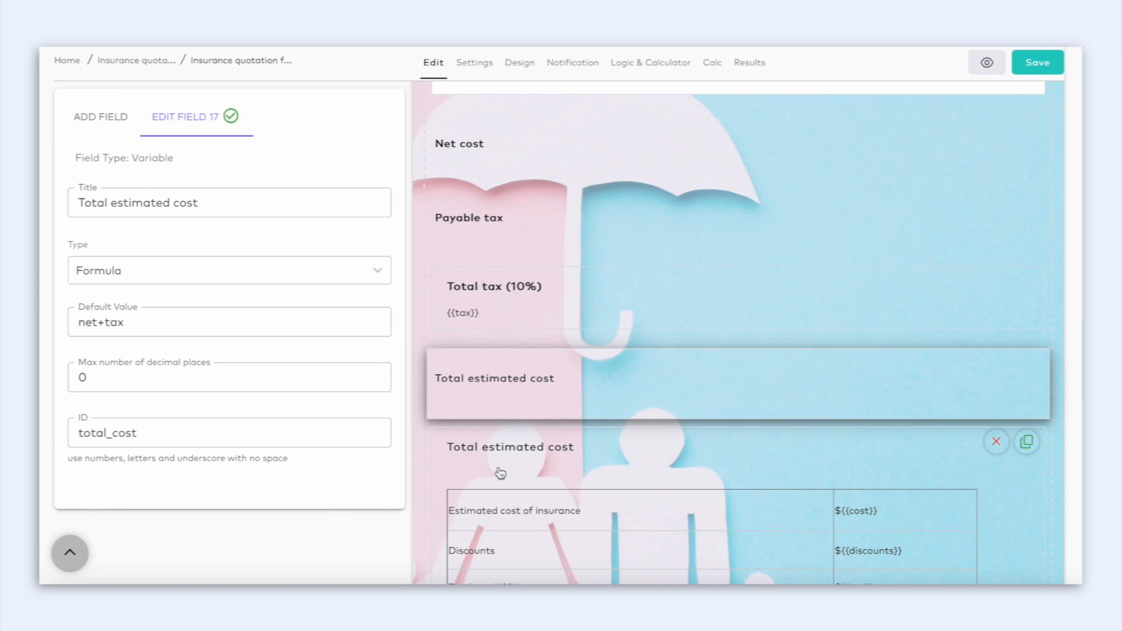
pyautogui.scroll(-3, 498, 470)
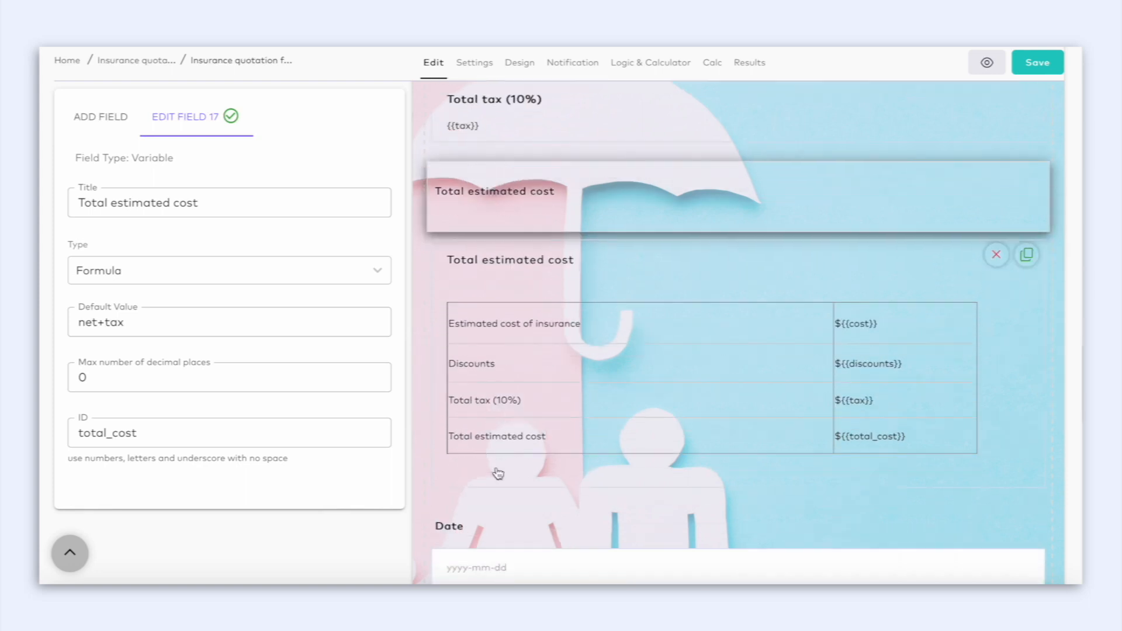
pyautogui.click(588, 358)
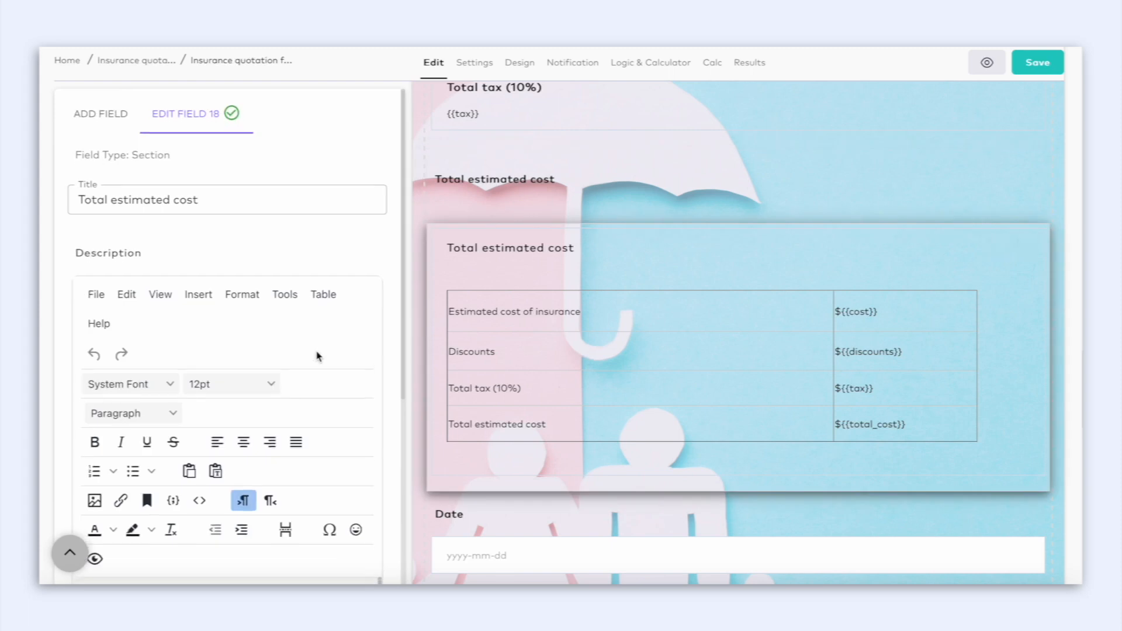
pyautogui.scroll(-5, 317, 355)
pyautogui.scroll(3, 316, 350)
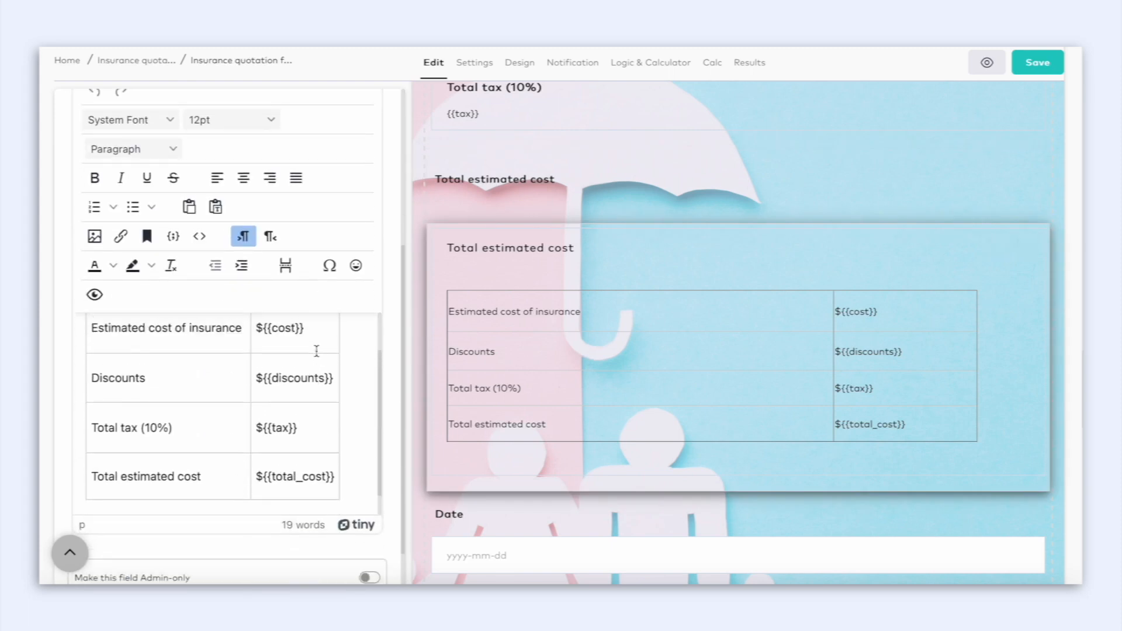
pyautogui.scroll(-3, 316, 351)
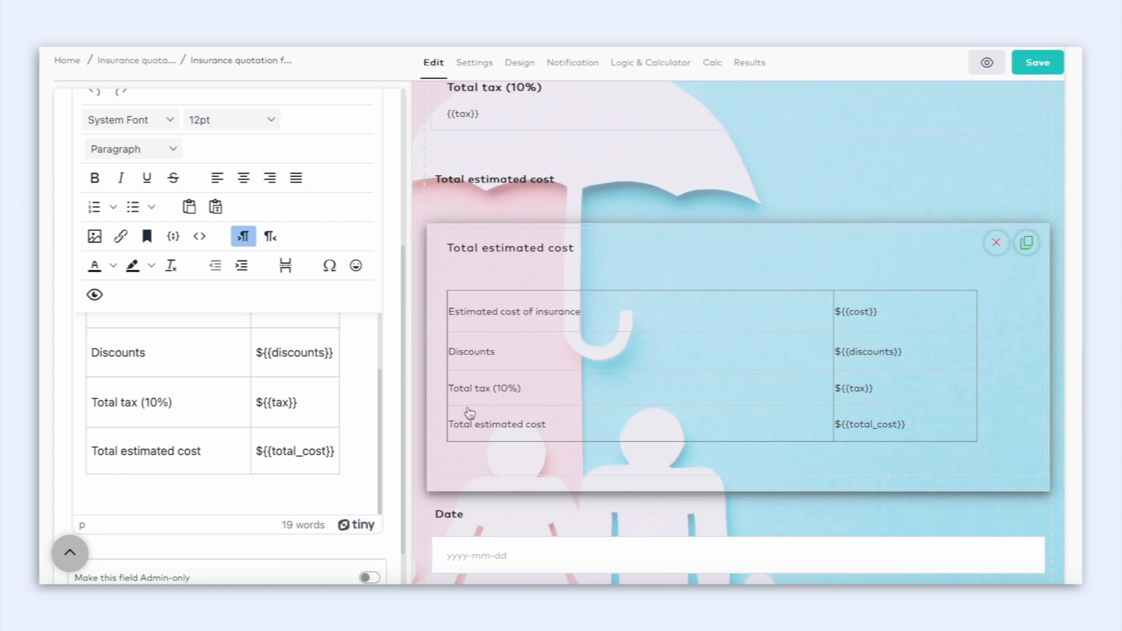
pyautogui.scroll(-2, 469, 411)
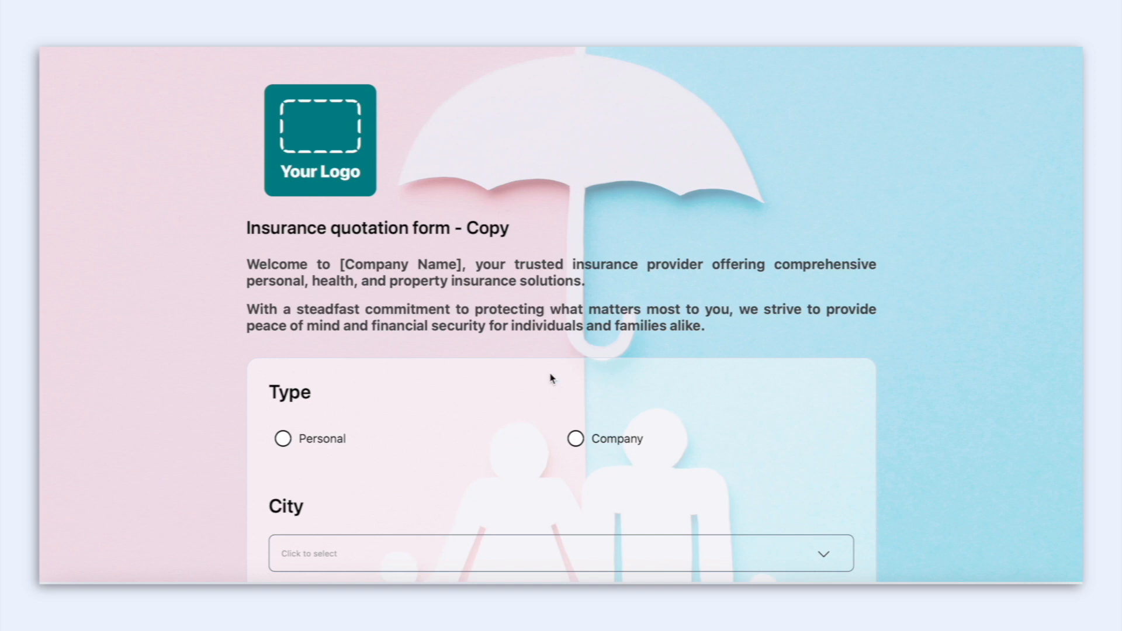
# Step: In the live insurance quotation form, choose Personal as the Type and Life insurance as the Type of Insurance
pyautogui.scroll(-3, 351, 346)
pyautogui.click(281, 286)
pyautogui.scroll(-1, 280, 292)
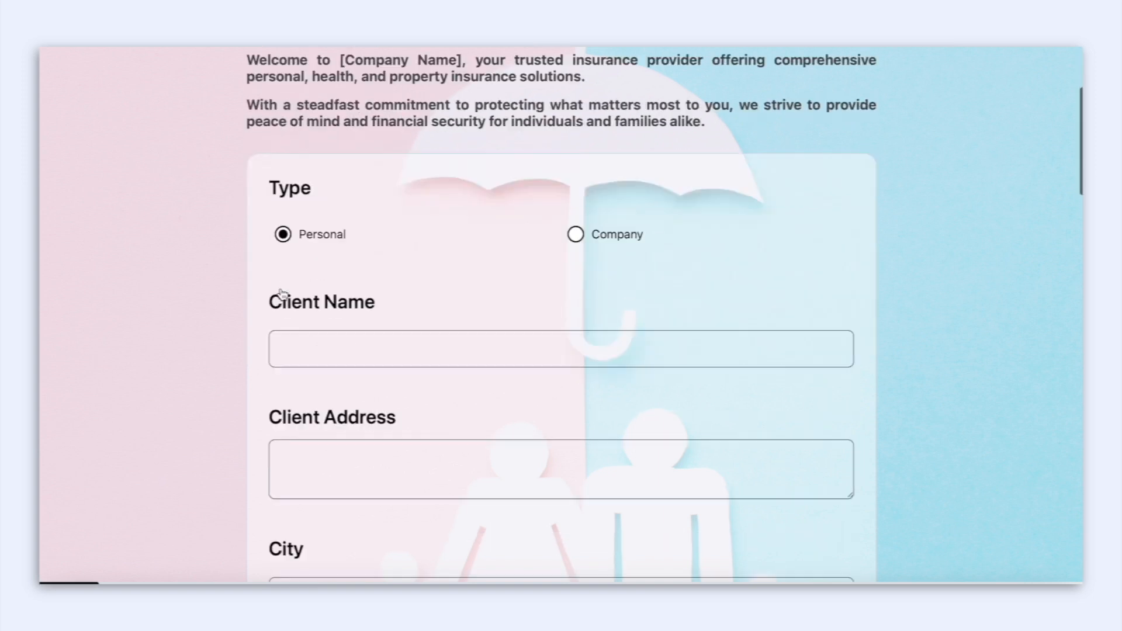
pyautogui.scroll(-12, 281, 292)
pyautogui.click(313, 253)
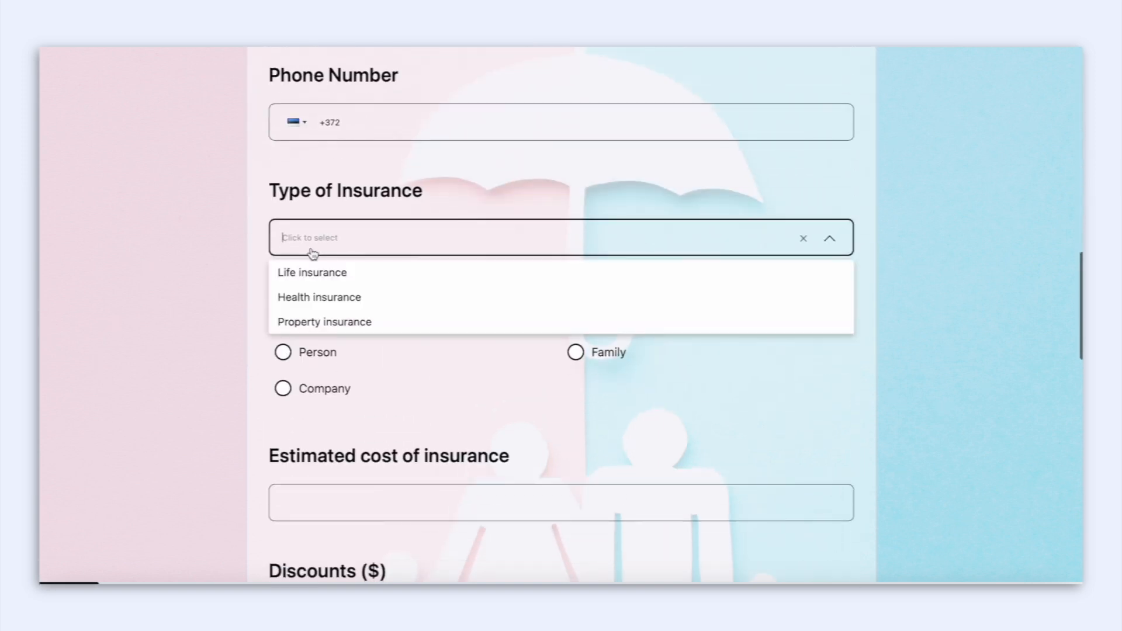
pyautogui.click(312, 272)
# Step: Enter 2500 as the Estimated cost of insurance and 5 as the Discounts ($) value
pyautogui.scroll(-2, 315, 234)
pyautogui.scroll(-3, 311, 219)
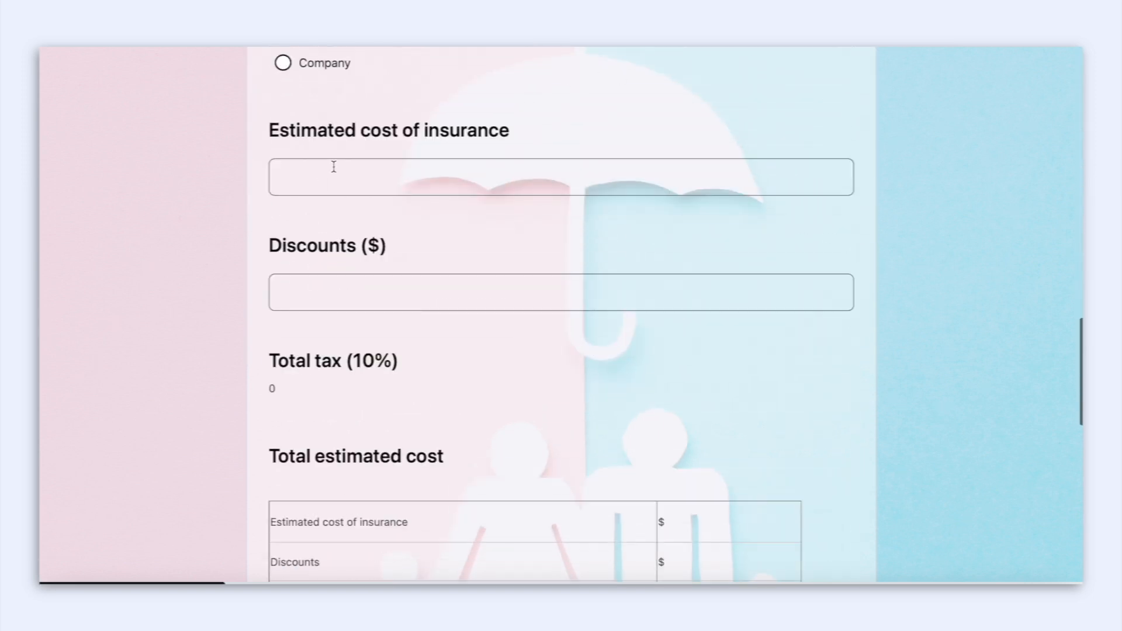
pyautogui.click(333, 169)
pyautogui.write('2500')
pyautogui.scroll(-1, 330, 193)
pyautogui.click(324, 243)
pyautogui.write('5')
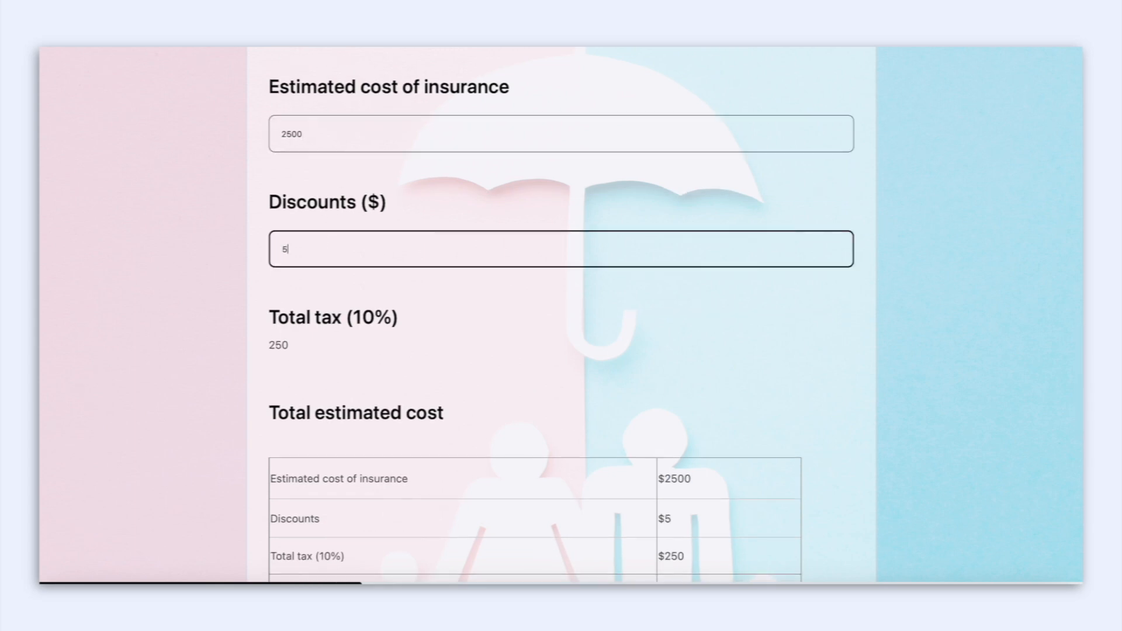
# Step: Draw a freehand signature in the Authorized Signature field and submit the form
pyautogui.scroll(-5, 510, 170)
pyautogui.scroll(-6, 546, 321)
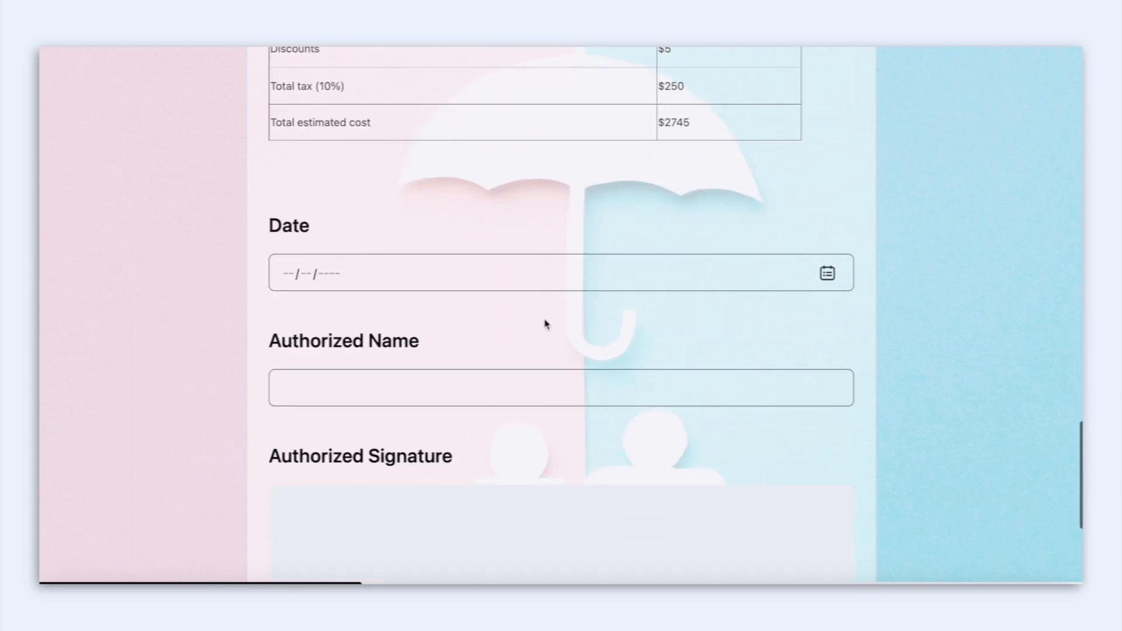
pyautogui.moveTo(539, 358); pyautogui.dragTo(596, 376)
pyautogui.scroll(-1, 642, 479)
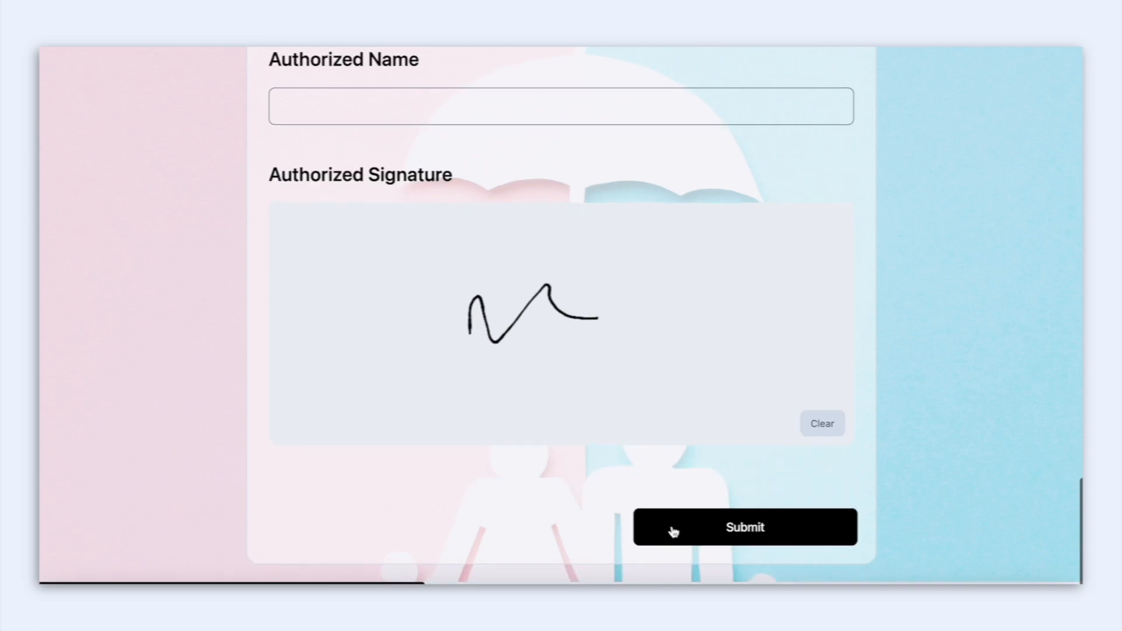
pyautogui.click(673, 530)
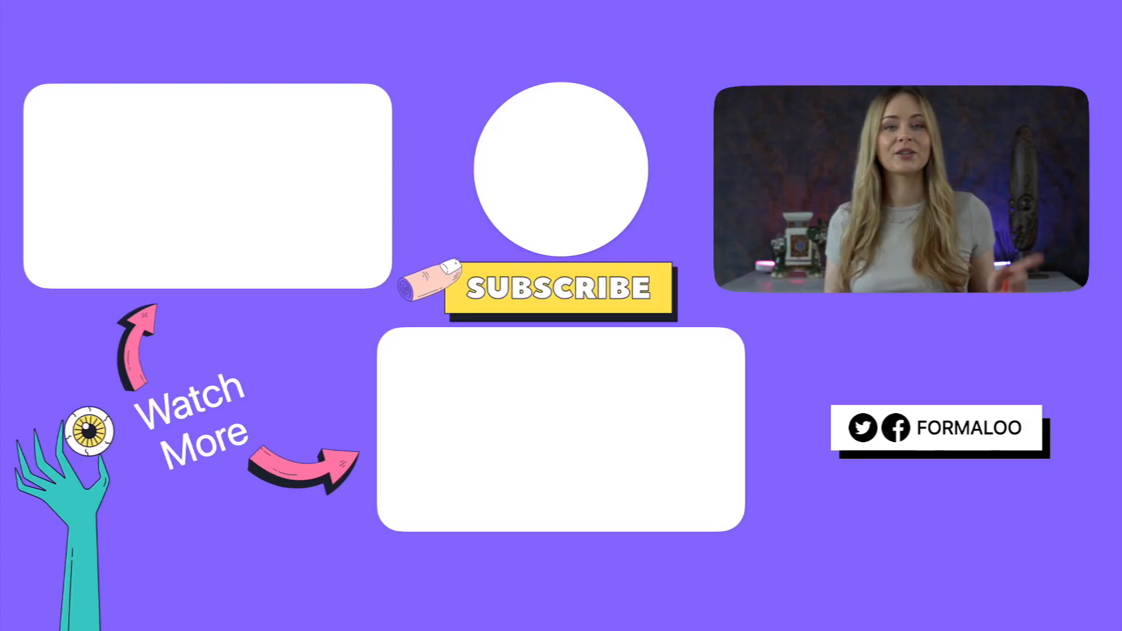